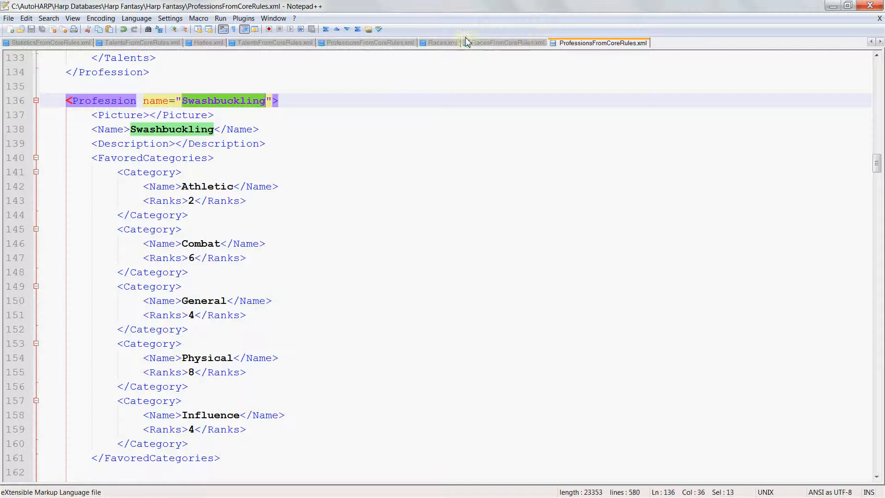
# In Races.xml, duplicate the Harp Fantasy Title entry directly below the original inside the Books element
pyautogui.click(446, 43)
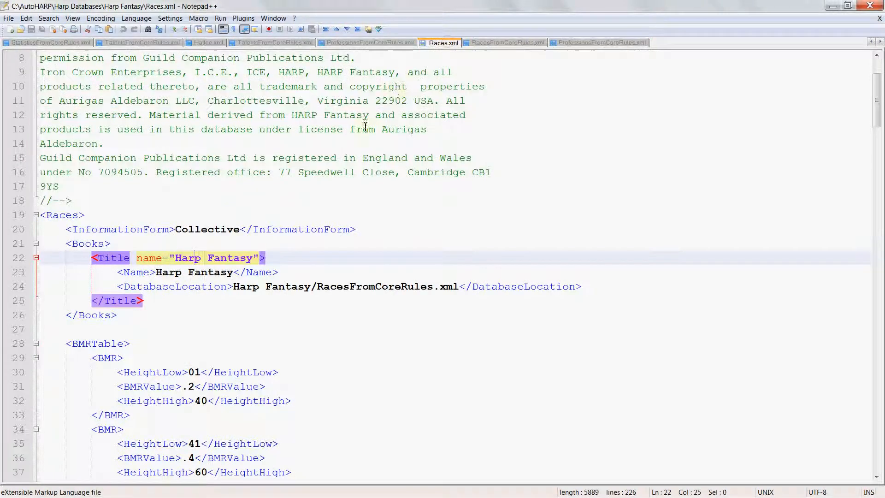
pyautogui.click(18, 262)
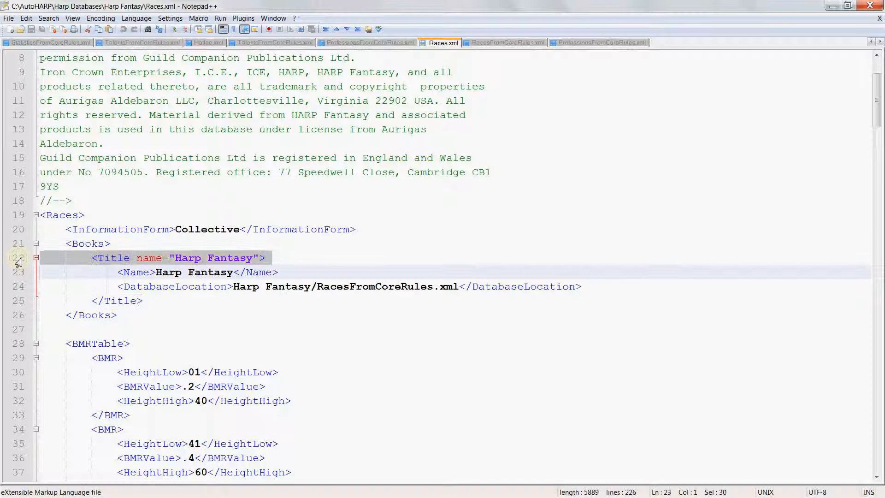
pyautogui.moveTo(19, 262); pyautogui.dragTo(16, 303)
pyautogui.hotkey('ctrl', 'c')
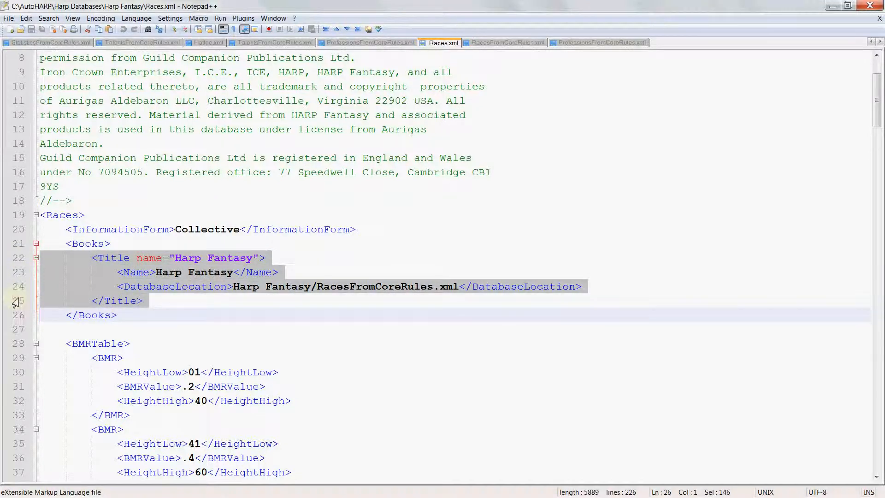
pyautogui.press('Down')
pyautogui.press('Up')
pyautogui.press('Return')
pyautogui.press('Up')
pyautogui.press('Down')
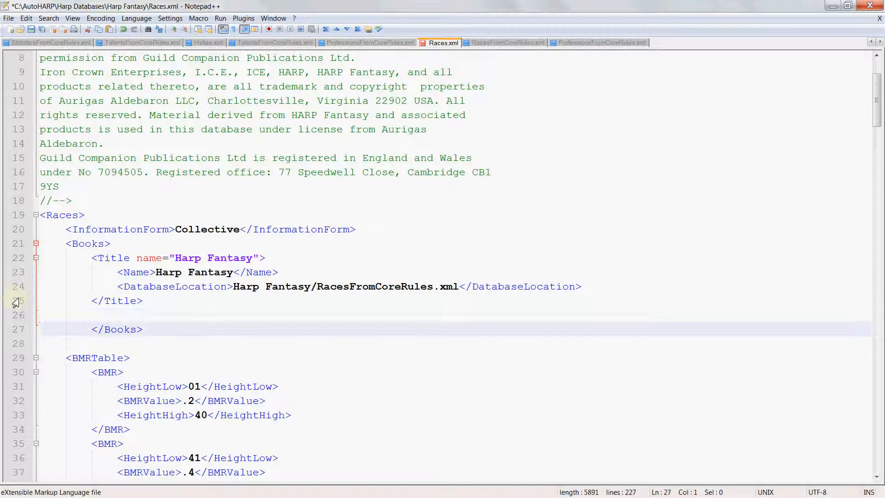
pyautogui.press('Up')
pyautogui.hotkey('ctrl', 'v')
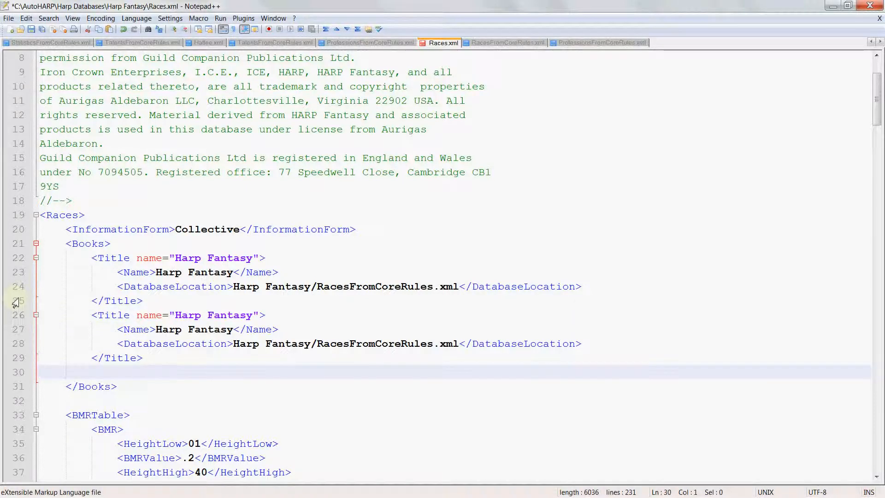
pyautogui.press('BackSpace')
# Set the name attribute of the duplicated Title entry to "Harp Custom"
pyautogui.press('Up')
pyautogui.press('Up')
pyautogui.press('Up')
pyautogui.press('Right')
pyautogui.press('Right')
pyautogui.press('Right')
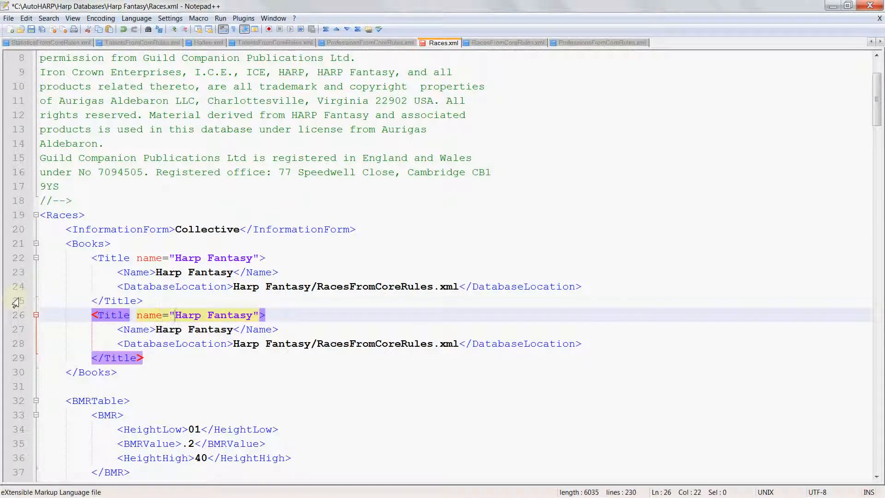
pyautogui.hotkey('ctrl', 'shift', 'Right')
pyautogui.hotkey('ctrl', 'shift', 'Right')
pyautogui.write('Harp ')
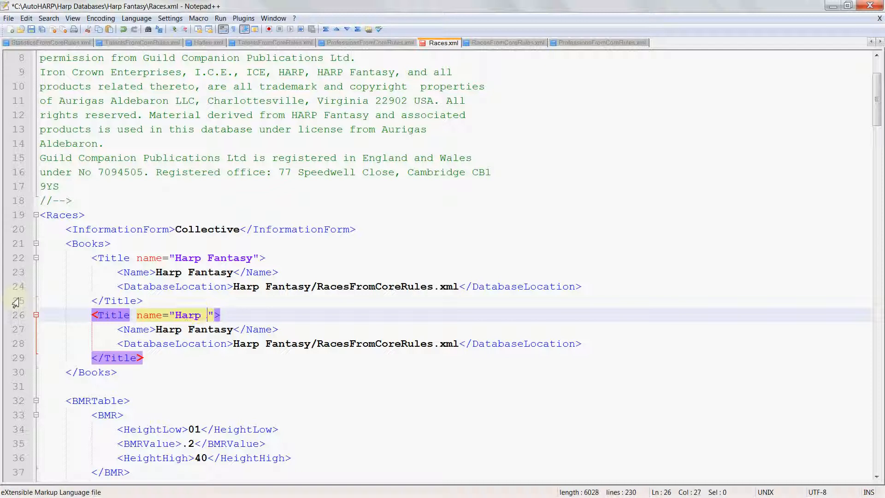
pyautogui.write('Custom')
# Change the Name element's text in the duplicated entry to "Harp Custom"
pyautogui.press('Down')
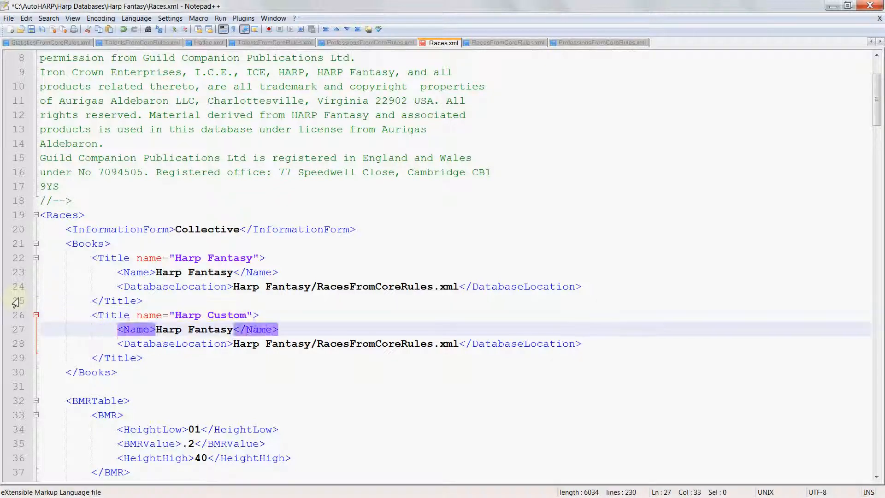
pyautogui.press('BackSpace')
pyautogui.press('BackSpace')
pyautogui.press('BackSpace')
pyautogui.press('BackSpace')
pyautogui.press('BackSpace')
pyautogui.press('BackSpace')
pyautogui.press('BackSpace')
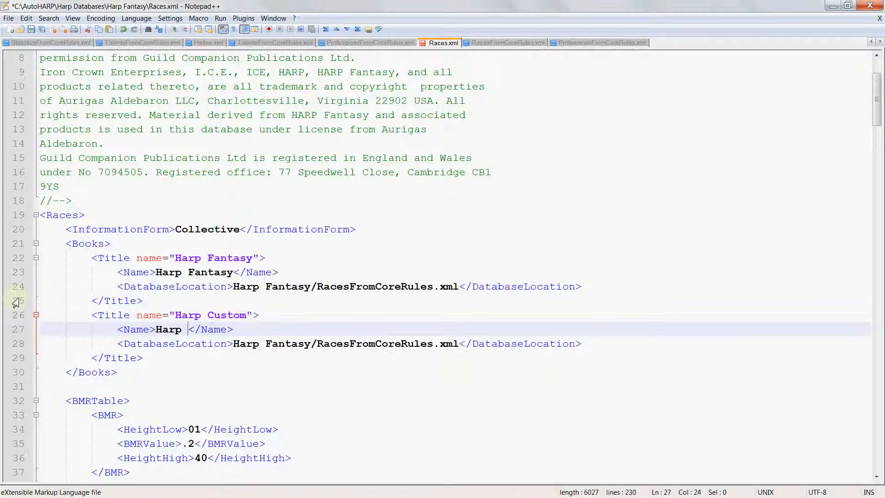
pyautogui.write('Custom')
# Change the folder part of the duplicated entry's DatabaseLocation path to "Harp Custom"
pyautogui.press('Down')
pyautogui.press('Right')
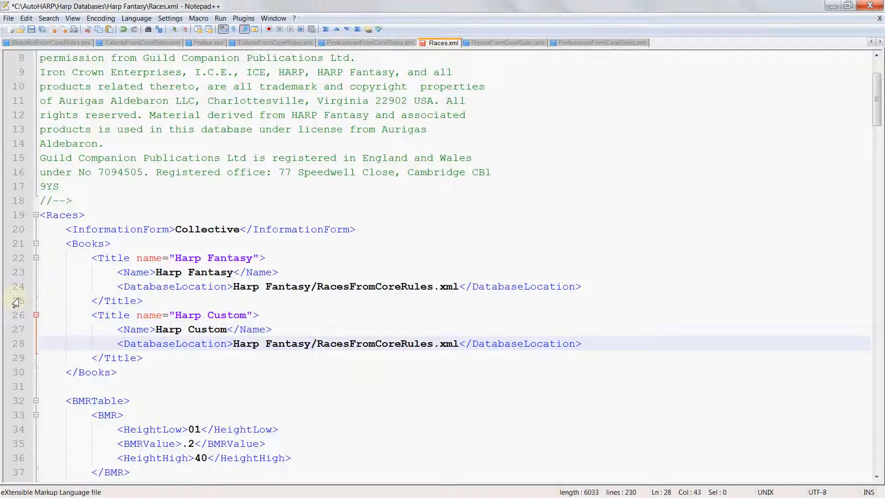
pyautogui.press('BackSpace')
pyautogui.press('BackSpace')
pyautogui.press('BackSpace')
pyautogui.press('BackSpace')
pyautogui.press('BackSpace')
pyautogui.press('BackSpace')
pyautogui.press('BackSpace')
pyautogui.write('Custo')
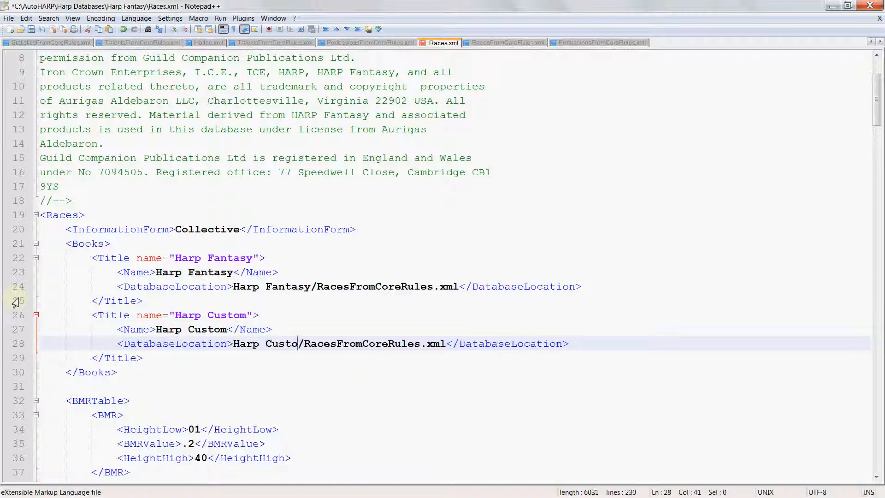
pyautogui.write('m')
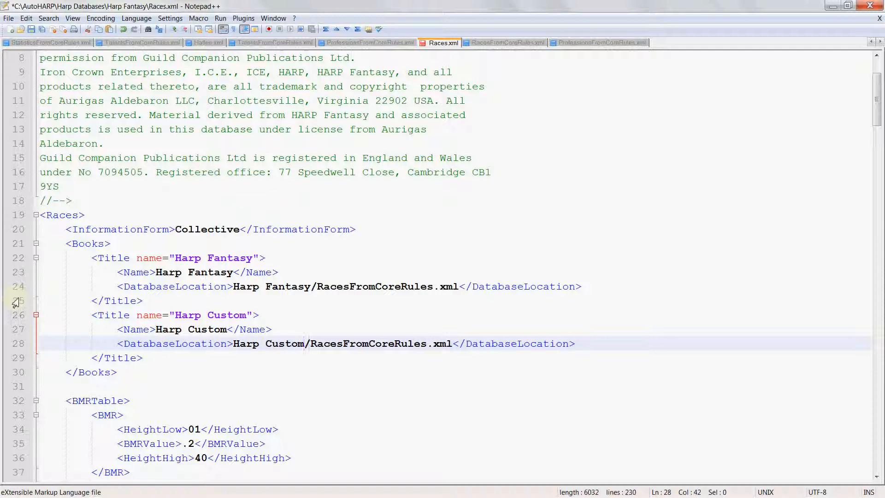
# Change the file name in the Harp Custom entry's DatabaseLocation path to RacesFromCustom.xml
pyautogui.press('Right')
pyautogui.press('Right')
pyautogui.press('Right')
pyautogui.press('Right')
pyautogui.press('Right')
pyautogui.press('Right')
pyautogui.press('Right')
pyautogui.press('Right')
pyautogui.press('Right')
pyautogui.press('Right')
pyautogui.press('Right')
pyautogui.press('Right')
pyautogui.press('Right')
pyautogui.press('Right')
pyautogui.press('BackSpace')
pyautogui.press('BackSpace')
pyautogui.press('BackSpace')
pyautogui.press('BackSpace')
pyautogui.press('BackSpace')
pyautogui.press('BackSpace')
pyautogui.press('BackSpace')
pyautogui.press('BackSpace')
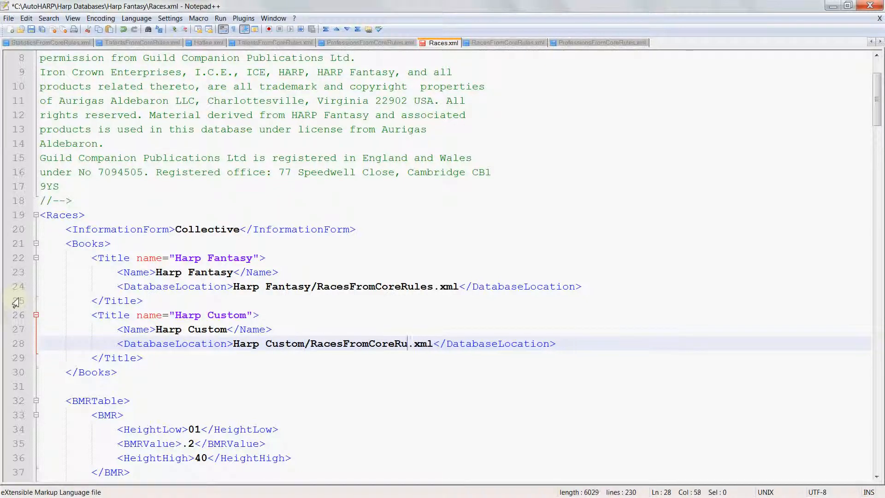
pyautogui.write('ustom')
# Switch to Windows Explorer and open the folder C:\AutoHARP\Harp Databases\Harp Fantasy beside the XML text
pyautogui.press('super+e')
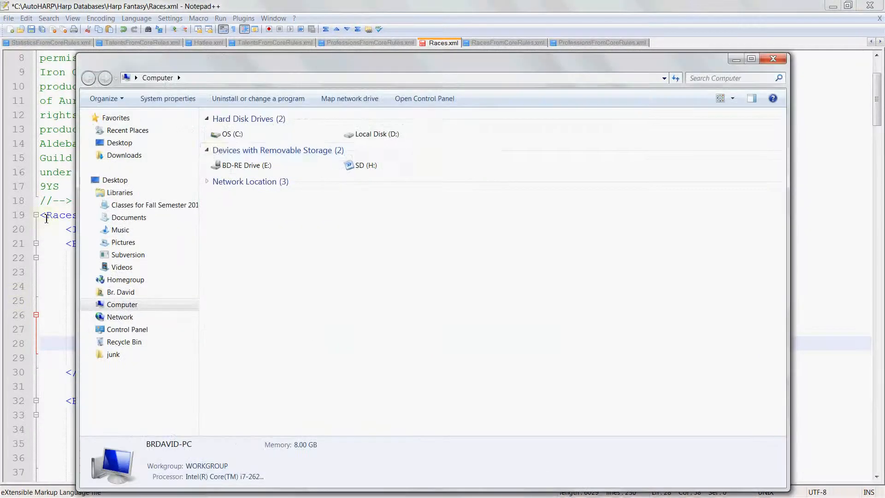
pyautogui.doubleClick(226, 134)
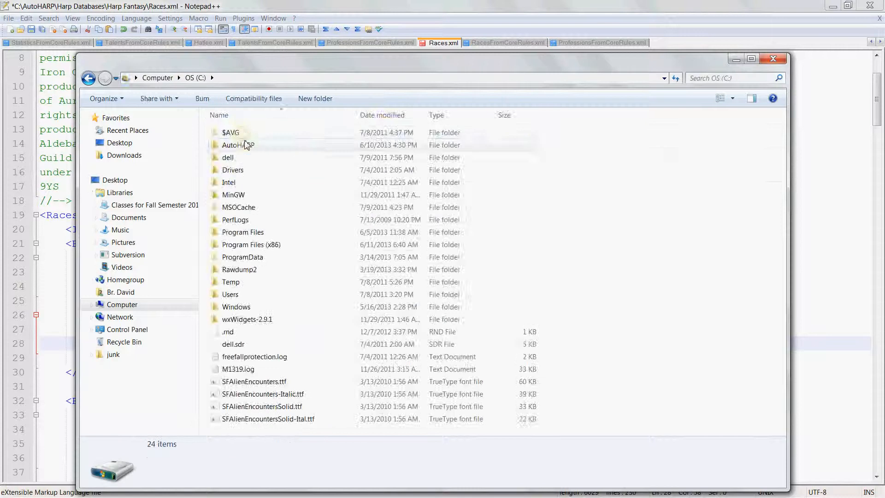
pyautogui.doubleClick(243, 144)
pyautogui.doubleClick(245, 143)
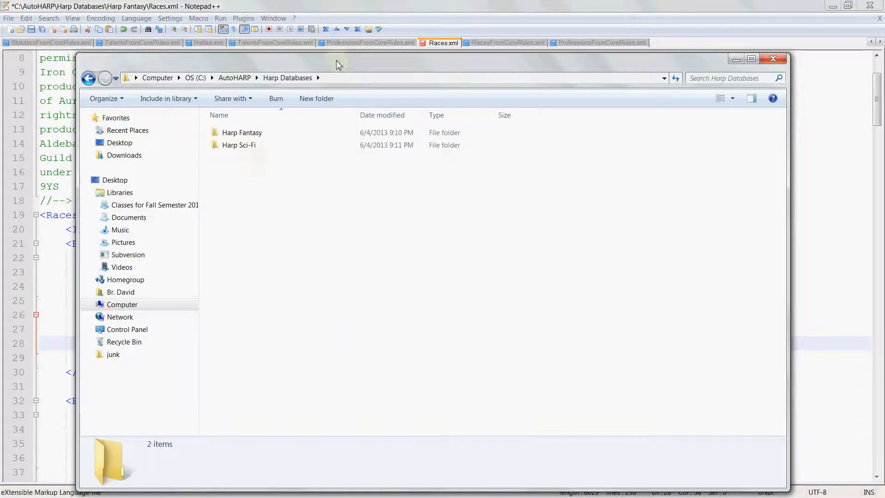
pyautogui.moveTo(339, 64); pyautogui.dragTo(468, 48)
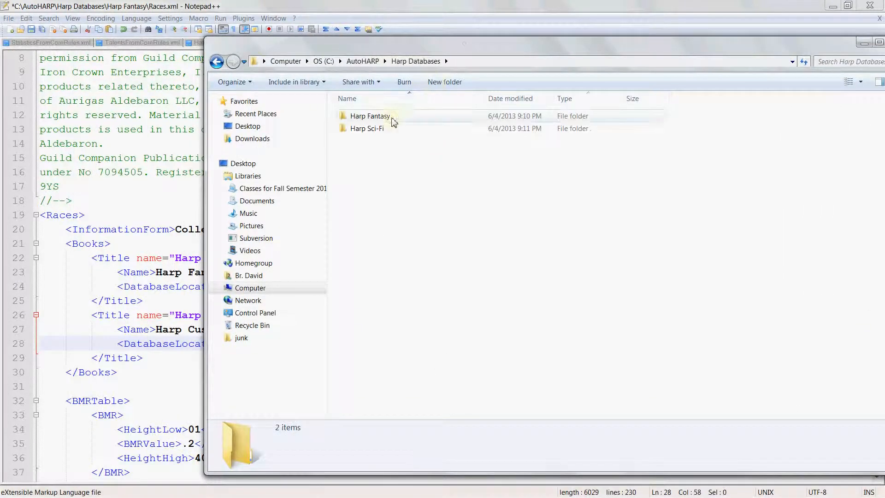
pyautogui.doubleClick(392, 118)
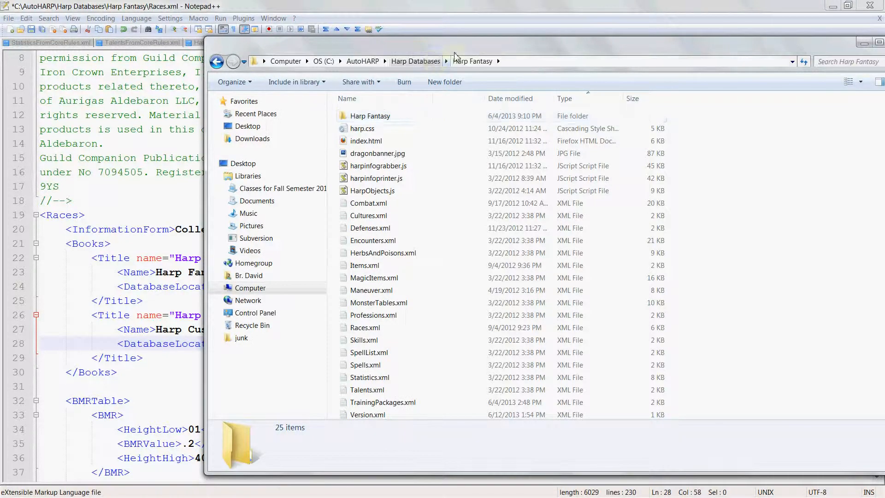
pyautogui.moveTo(473, 53); pyautogui.dragTo(567, 63)
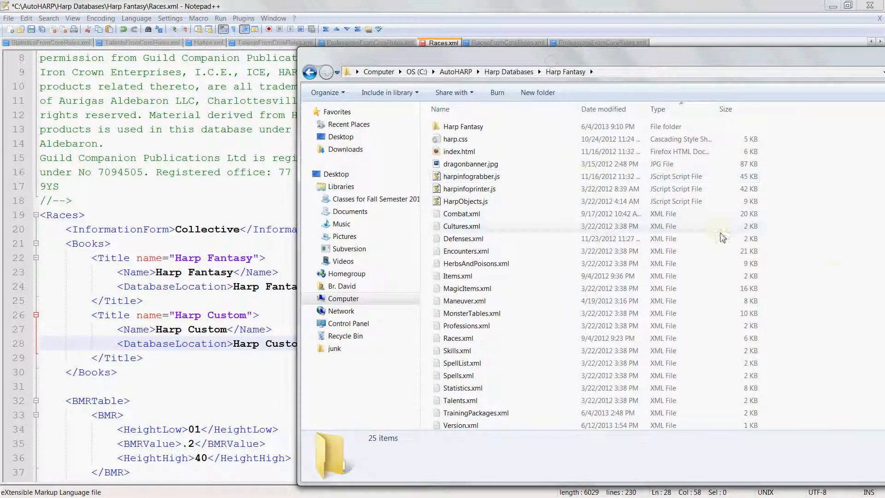
# Create a folder named Harp Custom in this directory and open the neighbouring Harp Fantasy subfolder
pyautogui.rightClick(838, 275)
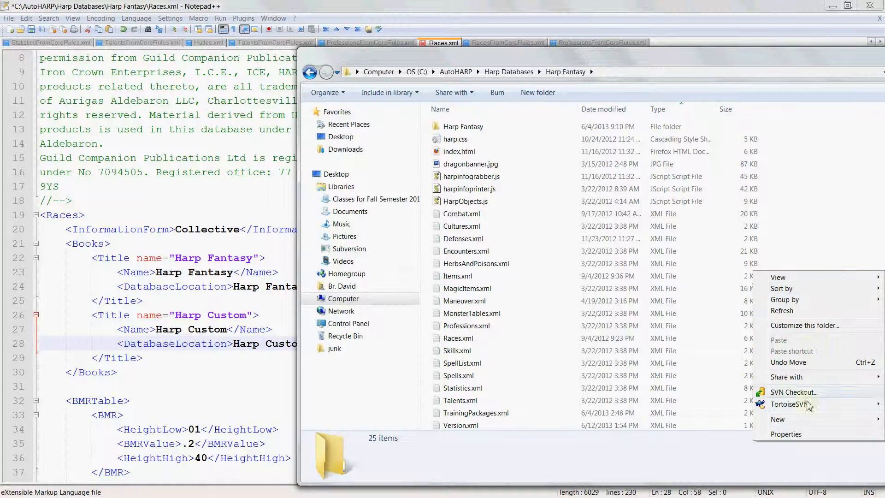
pyautogui.moveTo(802, 423)
pyautogui.click(664, 273)
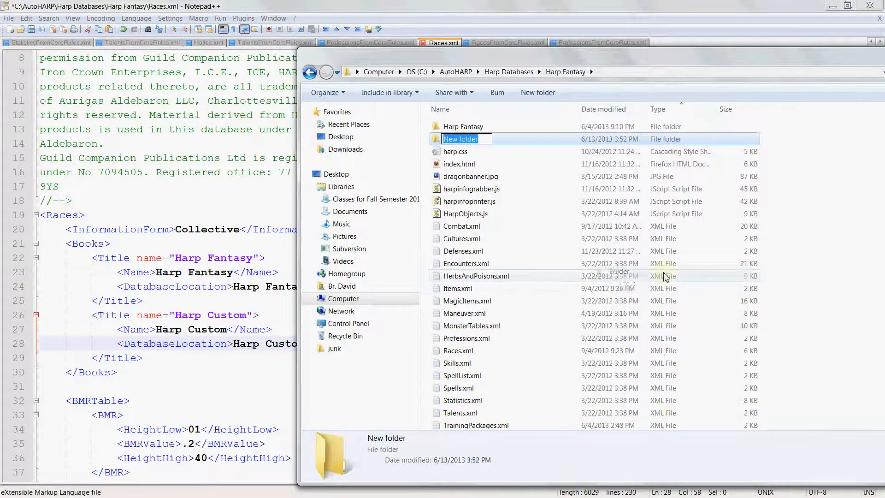
pyautogui.write('Harp Custom')
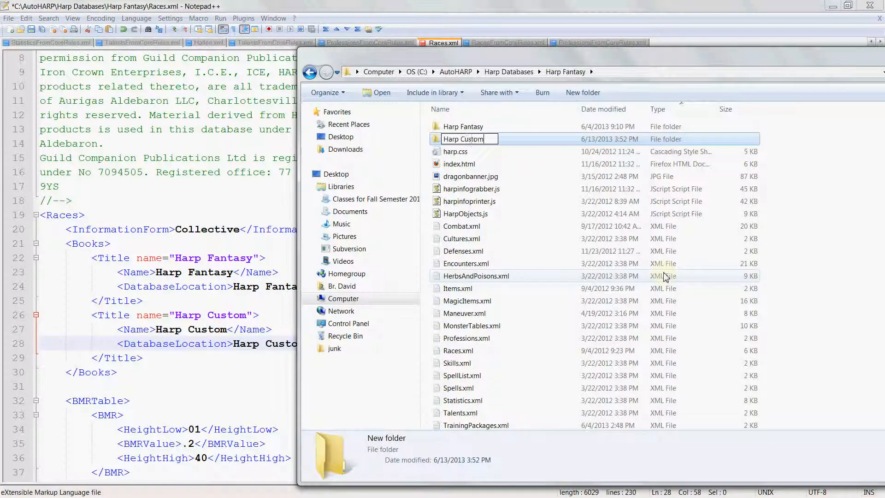
pyautogui.press('Return')
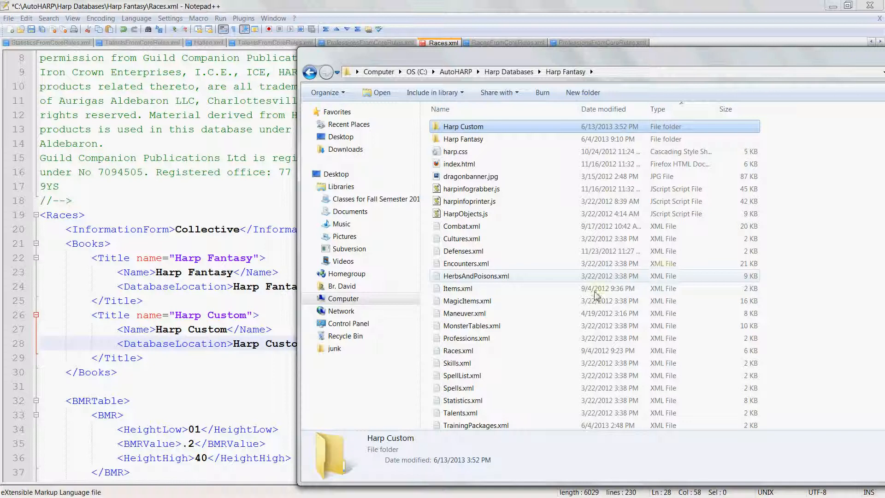
pyautogui.doubleClick(477, 140)
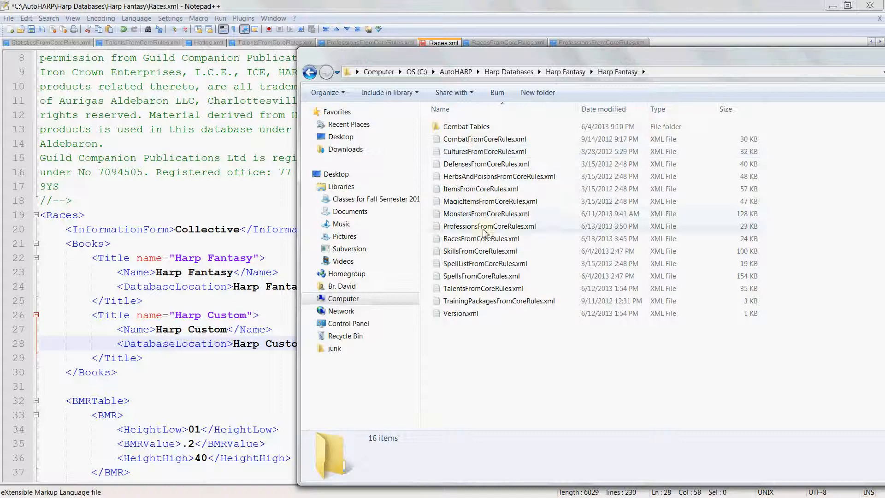
# In Notepad++, save RacesFromCoreRules.xml under the new name RacesFromCustom.xml in the Harp Custom folder
pyautogui.click(513, 45)
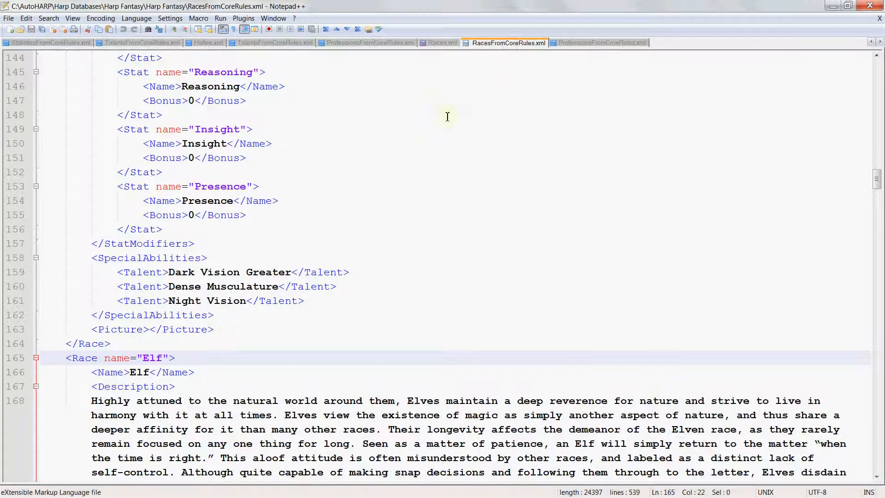
pyautogui.click(8, 18)
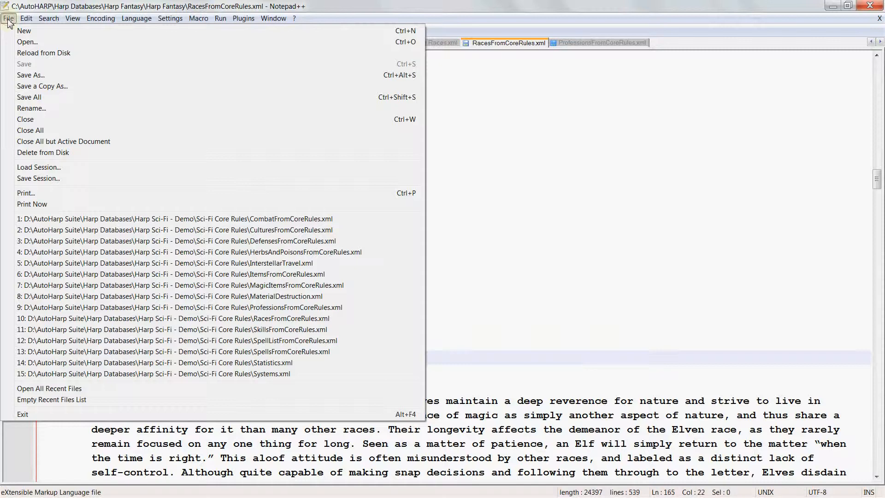
pyautogui.click(42, 76)
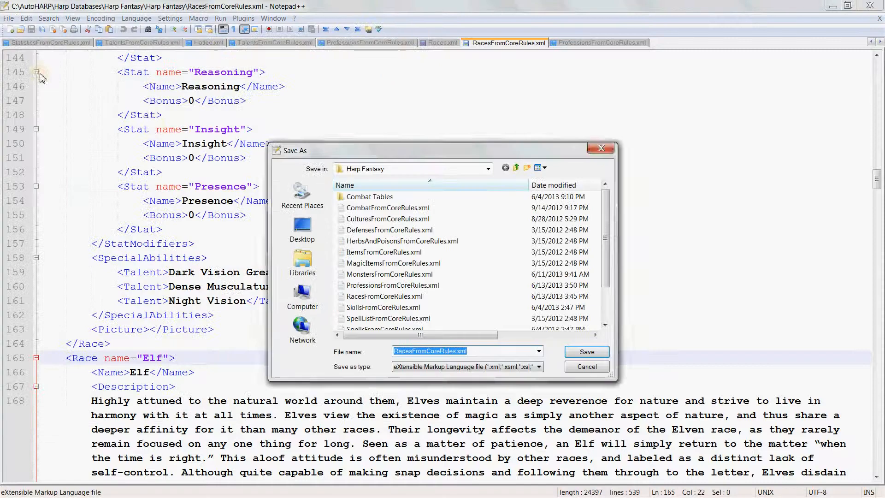
pyautogui.click(515, 168)
pyautogui.doubleClick(379, 199)
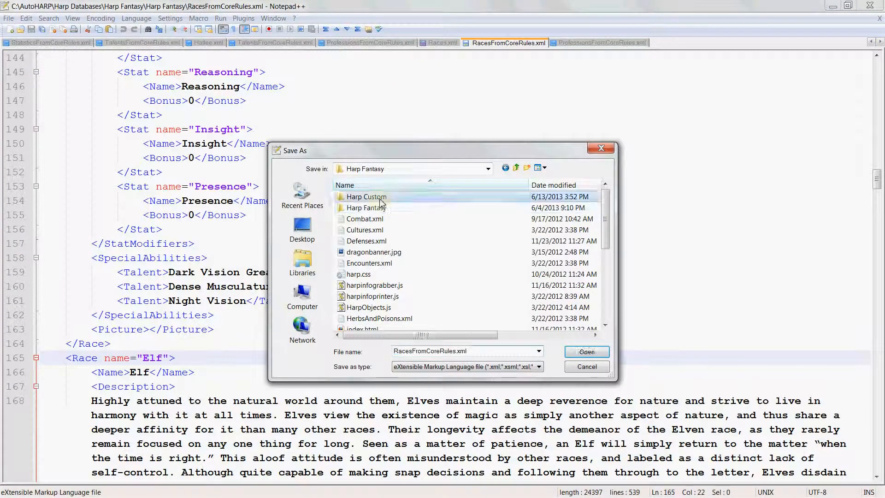
pyautogui.click(457, 350)
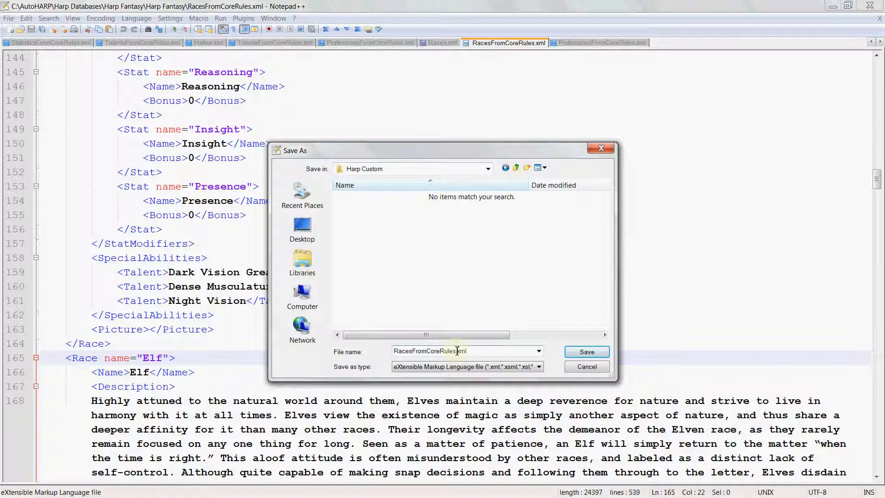
pyautogui.press('BackSpace')
pyautogui.press('BackSpace')
pyautogui.press('BackSpace')
pyautogui.press('BackSpace')
pyautogui.press('BackSpace')
pyautogui.write('ustom')
pyautogui.click(578, 353)
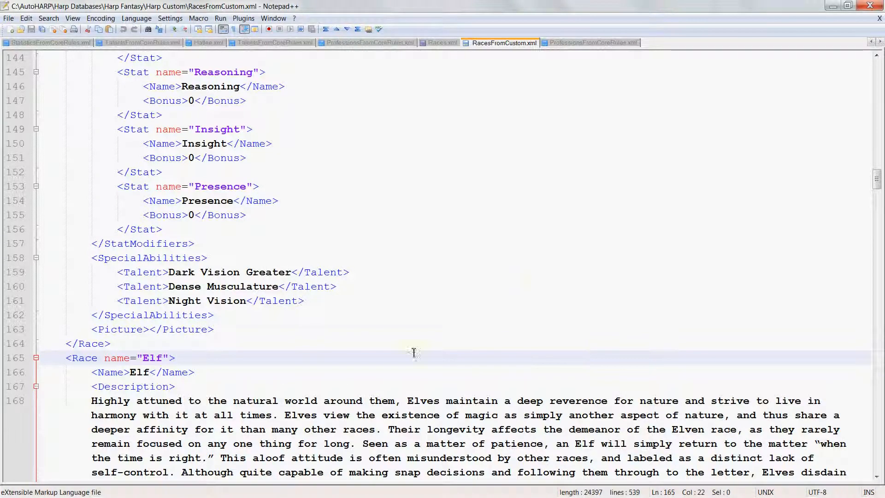
pyautogui.click(540, 276)
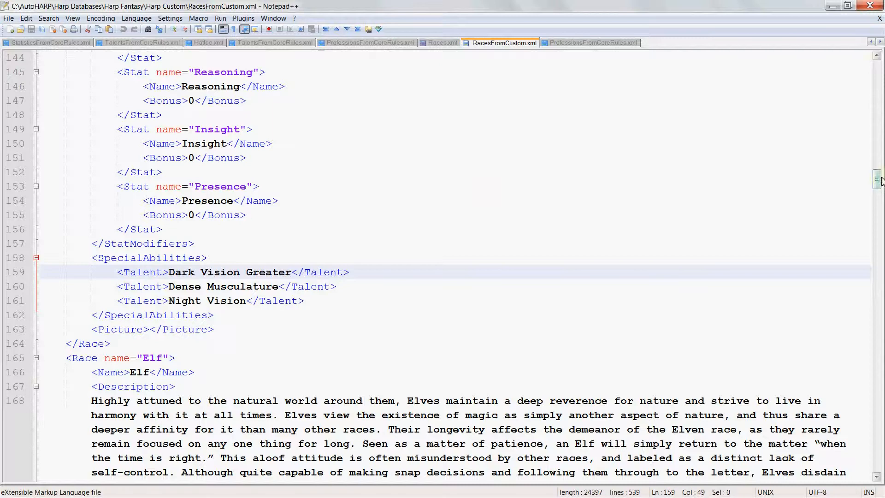
pyautogui.moveTo(878, 180); pyautogui.dragTo(878, 83)
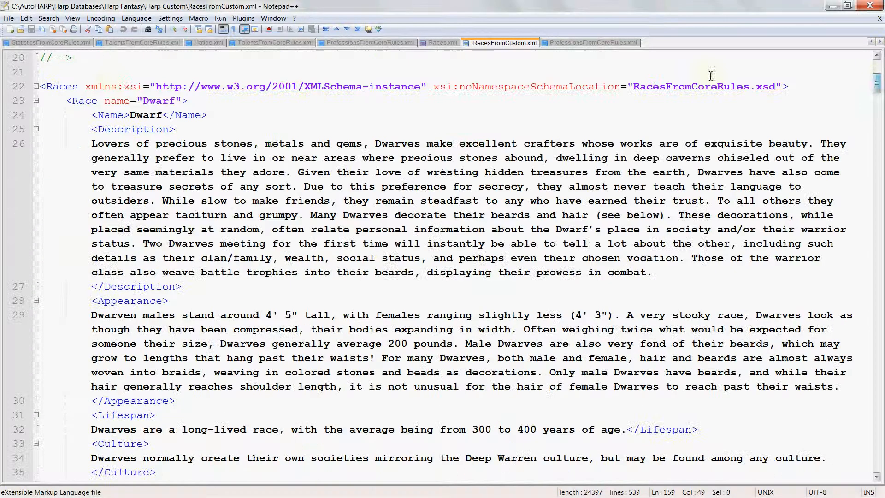
pyautogui.click(43, 101)
pyautogui.hotkey('ctrl', 'shift', 'Down')
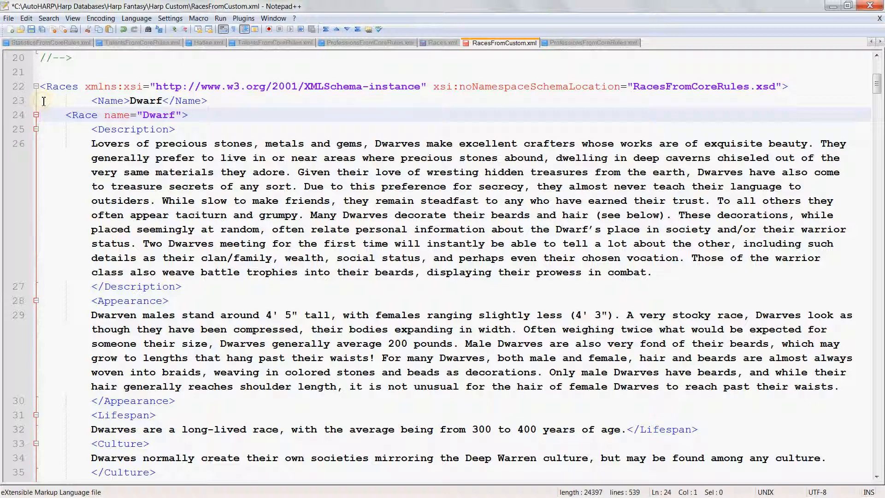
pyautogui.hotkey('ctrl', 'z')
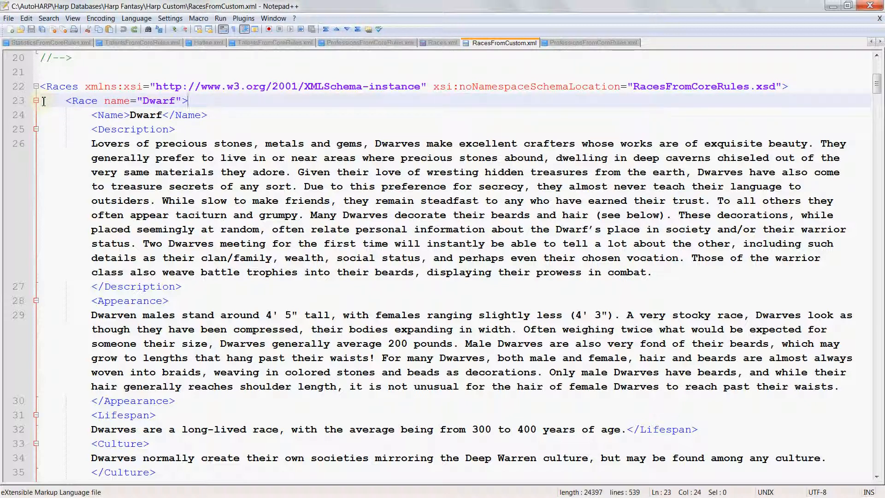
# Delete the whole Dwarf race entry, from its opening Race tag through its closing tag, at the start of the Races list
pyautogui.click(43, 102)
pyautogui.hotkey('shift', 'Down')
pyautogui.hotkey('shift', 'Down')
pyautogui.hotkey('shift', 'Down')
pyautogui.hotkey('shift', 'Down')
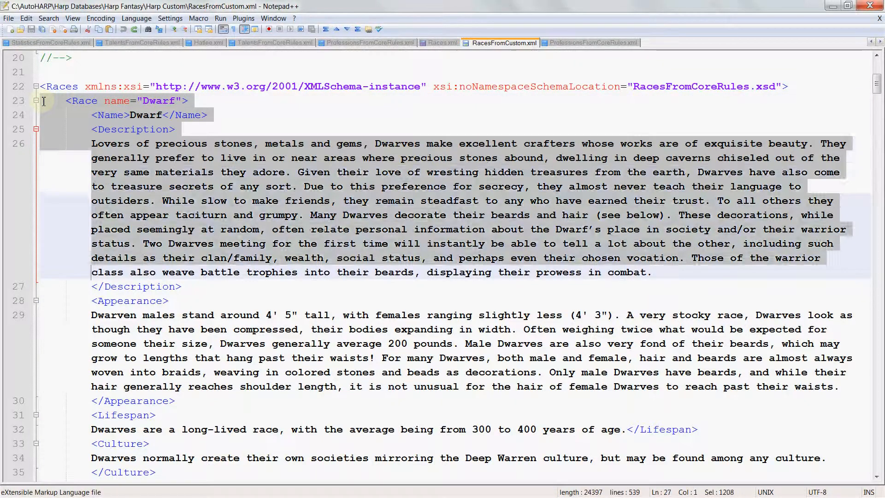
pyautogui.hotkey('shift', 'Down')
pyautogui.hotkey('shift', 'Down')
pyautogui.hotkey('shift', 'Down')
pyautogui.hotkey('shift', 'Down')
pyautogui.hotkey('shift', 'Down')
pyautogui.hotkey('shift', 'Down')
pyautogui.hotkey('shift', 'Down')
pyautogui.hotkey('shift', 'Down')
pyautogui.hotkey('shift', 'Down')
pyautogui.hotkey('shift', 'Down')
pyautogui.hotkey('shift', 'Down')
pyautogui.hotkey('shift', 'Down')
pyautogui.hotkey('shift', 'Down')
pyautogui.hotkey('shift', 'Down')
pyautogui.hotkey('shift', 'Down')
pyautogui.hotkey('shift', 'Down')
pyautogui.hotkey('shift', 'Down')
pyautogui.hotkey('shift', 'Down')
pyautogui.hotkey('shift', 'Down')
pyautogui.hotkey('shift', 'Down')
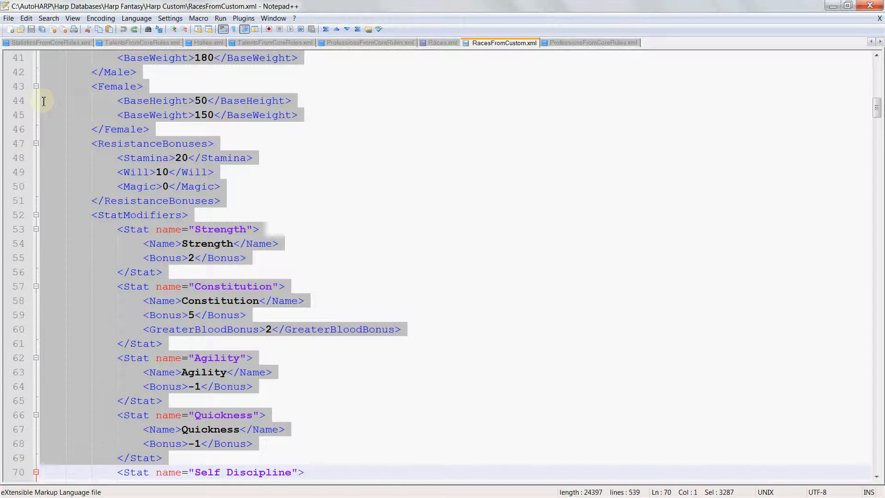
pyautogui.hotkey('shift', 'Down')
pyautogui.hotkey('shift', 'Down')
pyautogui.hotkey('shift', 'Down')
pyautogui.hotkey('shift', 'Down')
pyautogui.hotkey('shift', 'Down')
pyautogui.hotkey('shift', 'Down')
pyautogui.hotkey('shift', 'Down')
pyautogui.hotkey('shift', 'Down')
pyautogui.hotkey('shift', 'Down')
pyautogui.hotkey('shift', 'Down')
pyautogui.hotkey('shift', 'Down')
pyautogui.hotkey('shift', 'Down')
pyautogui.hotkey('shift', 'Down')
pyautogui.hotkey('shift', 'Down')
pyautogui.hotkey('shift', 'Down')
pyautogui.hotkey('shift', 'Down')
pyautogui.hotkey('shift', 'Down')
pyautogui.hotkey('shift', 'Down')
pyautogui.hotkey('shift', 'Down')
pyautogui.hotkey('shift', 'Down')
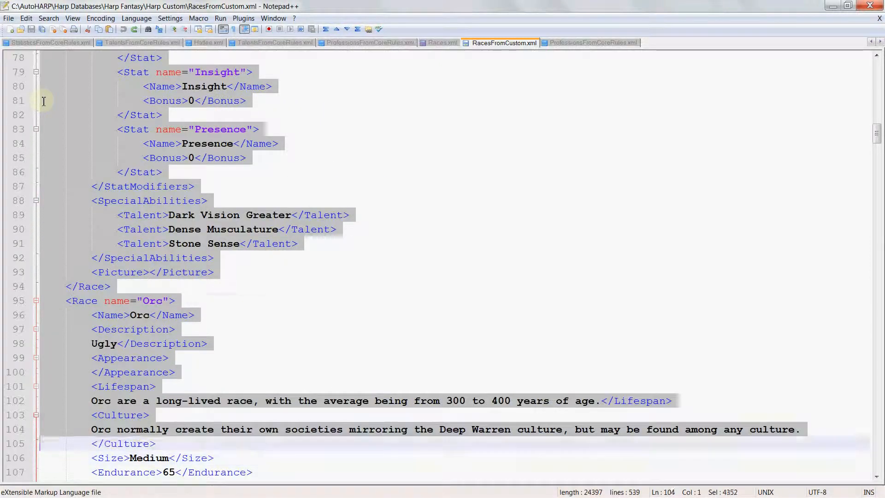
pyautogui.hotkey('shift', 'Up')
pyautogui.hotkey('shift', 'Up')
pyautogui.hotkey('shift', 'Up')
pyautogui.hotkey('shift', 'Up')
pyautogui.hotkey('shift', 'Up')
pyautogui.hotkey('shift', 'Up')
pyautogui.hotkey('shift', 'Up')
pyautogui.hotkey('shift', 'Up')
pyautogui.hotkey('shift', 'Up')
pyautogui.press('Delete')
# Delete all race entries after Orc, from the Elf entry through the final race, keeping the closing Races tag
pyautogui.press('Down')
pyautogui.press('Down')
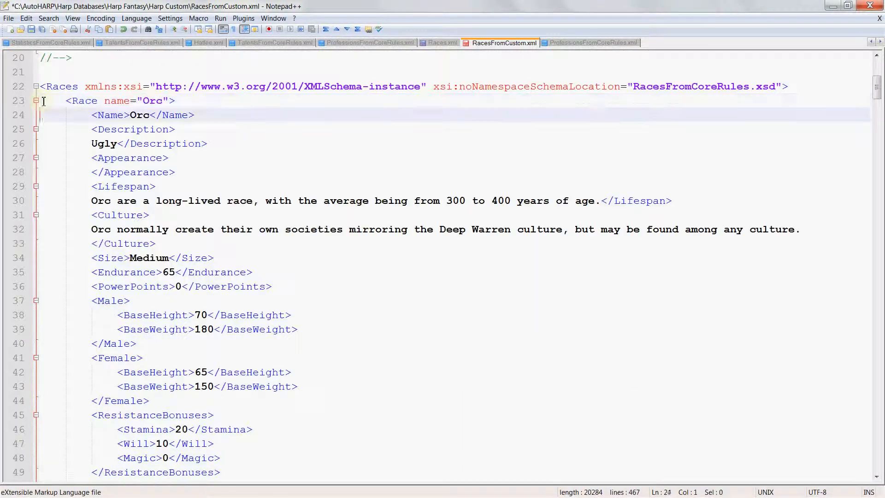
pyautogui.press('pagedown')
pyautogui.press('pagedown')
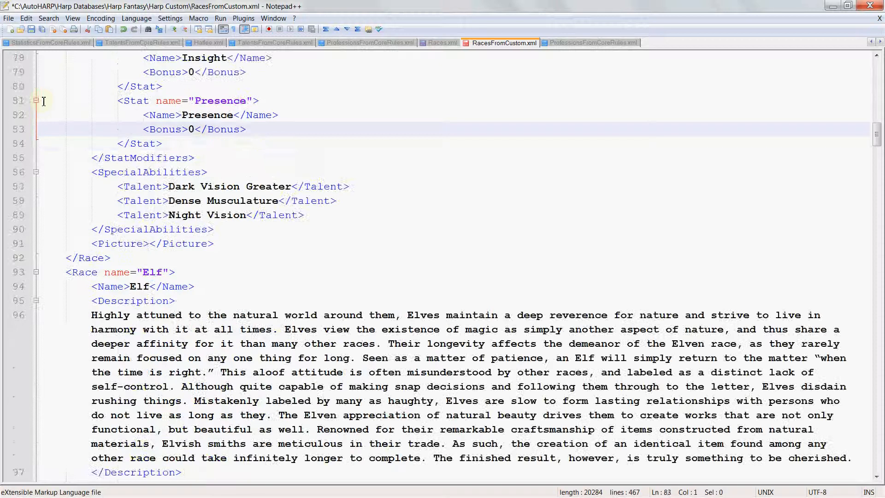
pyautogui.press('Down')
pyautogui.press('Down')
pyautogui.press('Down')
pyautogui.press('Down')
pyautogui.press('Down')
pyautogui.press('Down')
pyautogui.press('Down')
pyautogui.press('Down')
pyautogui.press('Down')
pyautogui.press('Down')
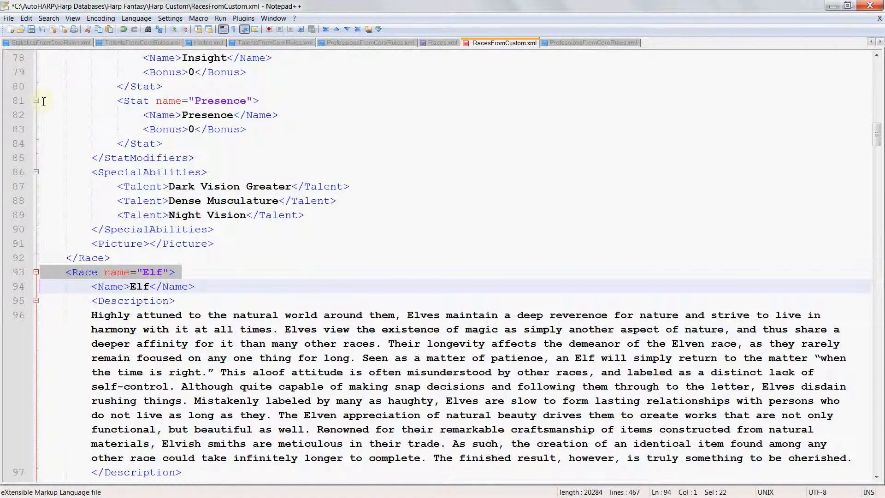
pyautogui.hotkey('shift', 'pagedown')
pyautogui.hotkey('shift', 'pagedown')
pyautogui.hotkey('shift', 'pagedown')
pyautogui.hotkey('shift', 'pagedown')
pyautogui.hotkey('shift', 'pagedown')
pyautogui.hotkey('shift', 'pagedown')
pyautogui.hotkey('shift', 'pagedown')
pyautogui.hotkey('shift', 'pagedown')
pyautogui.hotkey('shift', 'pagedown')
pyautogui.hotkey('shift', 'pagedown')
pyautogui.hotkey('shift', 'pagedown')
pyautogui.hotkey('shift', 'pagedown')
pyautogui.hotkey('shift', 'pagedown')
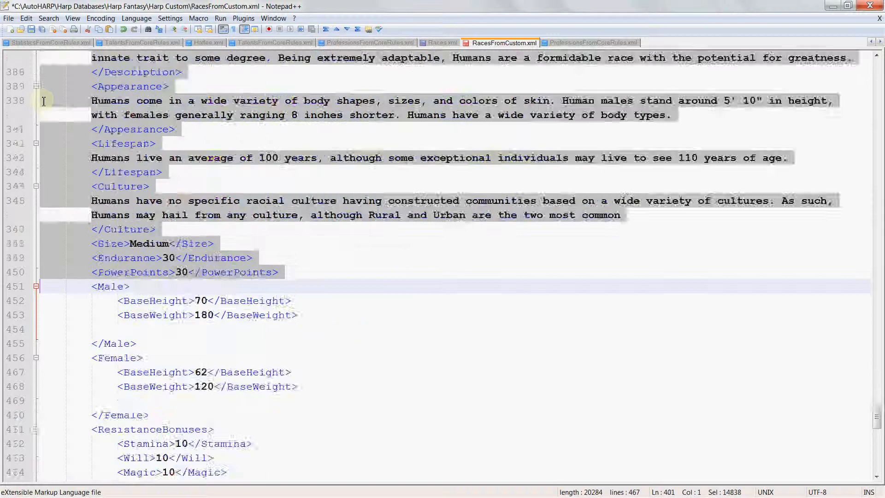
pyautogui.hotkey('shift', 'Down')
pyautogui.hotkey('shift', 'Down')
pyautogui.hotkey('shift', 'Down')
pyautogui.hotkey('shift', 'Down')
pyautogui.hotkey('shift', 'Down')
pyautogui.hotkey('shift', 'Down')
pyautogui.hotkey('shift', 'Down')
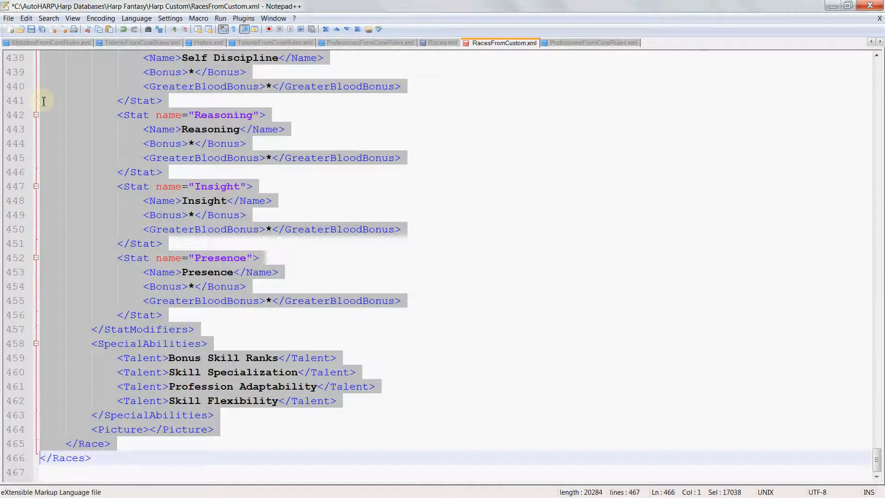
pyautogui.press('Delete')
# Review the Orc race entry from its special abilities up to its opening tag, checking the surrounding Races structure
pyautogui.press('Up')
pyautogui.press('Up')
pyautogui.press('Up')
pyautogui.press('Up')
pyautogui.press('Up')
pyautogui.press('Up')
pyautogui.press('Up')
pyautogui.press('Up')
pyautogui.press('Up')
pyautogui.press('Up')
pyautogui.press('Up')
pyautogui.press('Up')
pyautogui.press('Up')
pyautogui.press('Up')
pyautogui.press('Up')
pyautogui.press('Up')
pyautogui.press('Up')
pyautogui.press('Up')
pyautogui.press('Up')
pyautogui.press('Up')
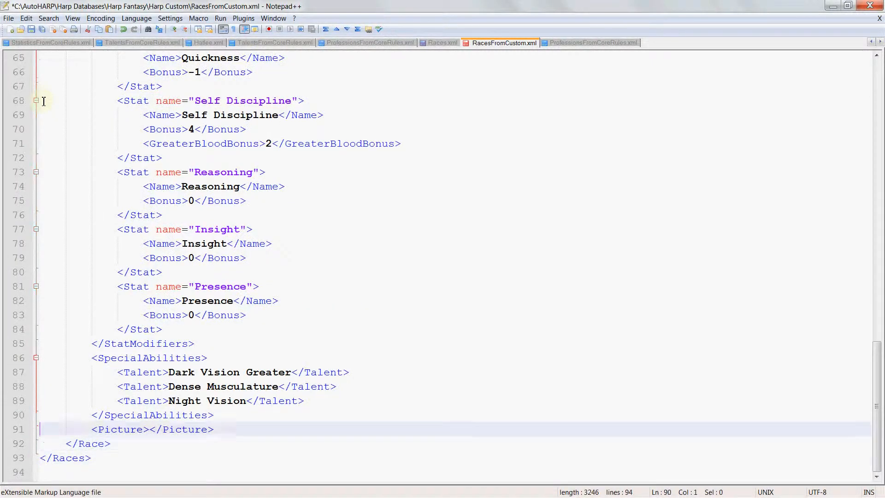
pyautogui.press('Up')
pyautogui.press('Up')
pyautogui.press('Up')
pyautogui.press('Up')
pyautogui.press('Up')
pyautogui.press('Up')
pyautogui.press('Up')
pyautogui.press('Up')
pyautogui.press('Up')
pyautogui.press('Up')
pyautogui.press('Up')
pyautogui.press('Up')
pyautogui.press('Up')
pyautogui.press('Up')
pyautogui.press('Up')
pyautogui.press('Up')
pyautogui.press('Up')
pyautogui.press('Up')
pyautogui.press('Up')
pyautogui.press('Up')
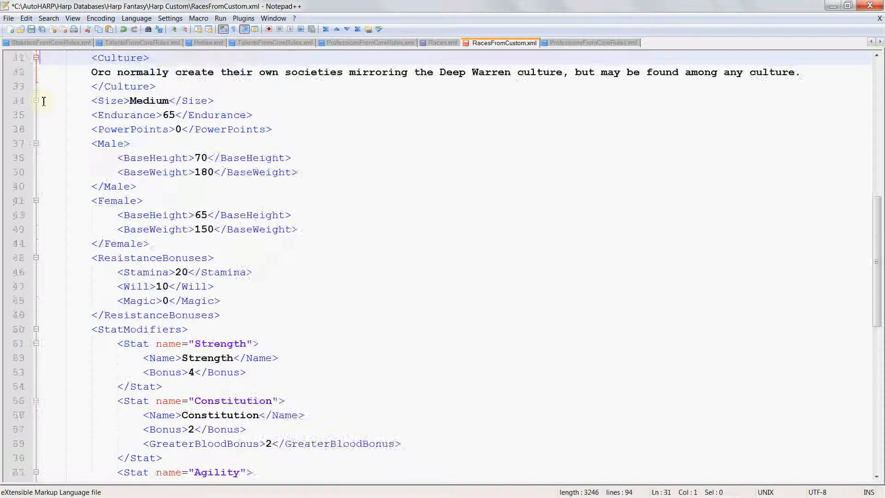
pyautogui.press('Up')
pyautogui.press('Up')
pyautogui.press('Up')
pyautogui.press('Up')
pyautogui.press('Up')
pyautogui.press('Up')
pyautogui.press('Up')
pyautogui.press('Up')
pyautogui.press('Down')
pyautogui.press('Down')
pyautogui.press('Down')
pyautogui.press('Down')
pyautogui.press('Down')
pyautogui.press('Down')
pyautogui.press('Down')
pyautogui.press('Down')
pyautogui.press('Down')
pyautogui.press('Down')
pyautogui.press('Down')
pyautogui.press('Down')
pyautogui.press('Down')
pyautogui.press('Down')
pyautogui.press('Down')
pyautogui.press('Down')
pyautogui.press('Down')
pyautogui.press('Down')
pyautogui.press('Down')
pyautogui.press('Down')
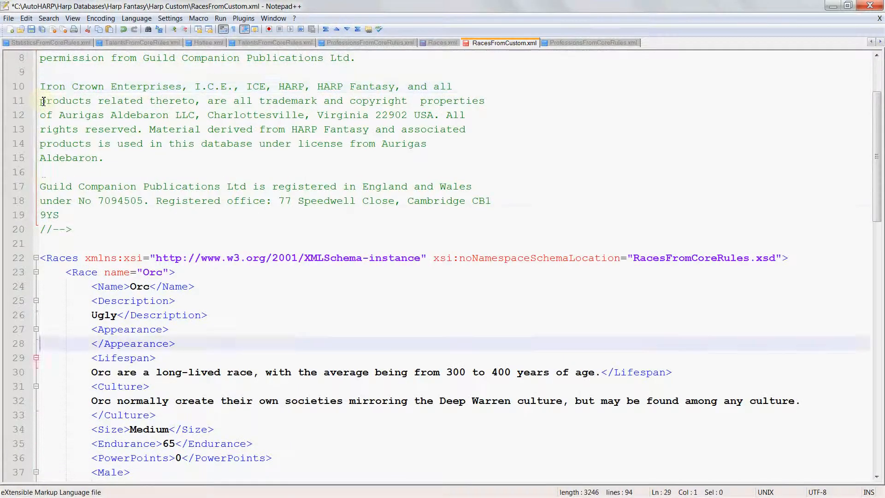
# Save RacesFromCustom.xml with the Orc race as its only entry
pyautogui.press('Down')
pyautogui.press('Down')
pyautogui.press('Down')
pyautogui.press('Down')
pyautogui.press('Down')
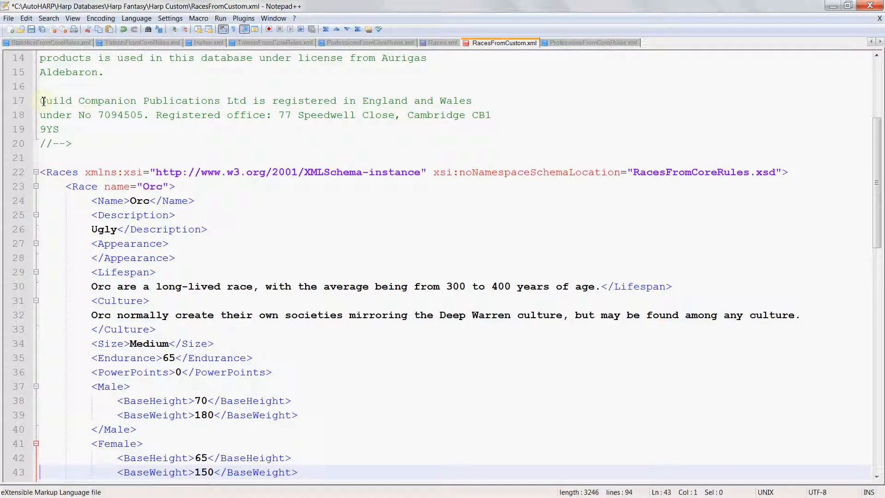
pyautogui.hotkey('ctrl', 's')
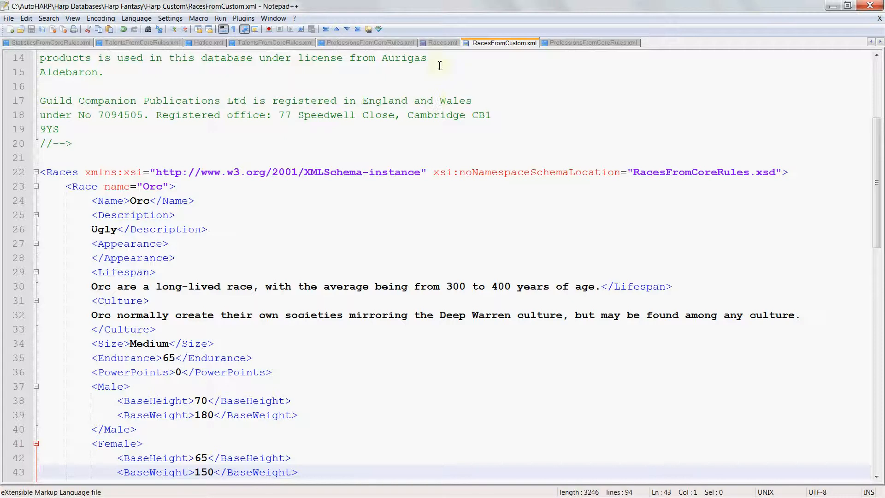
# Save Races.xml with its Harp Custom database location, check the RacesFromCustom file name in it, and close the editor
pyautogui.click(443, 42)
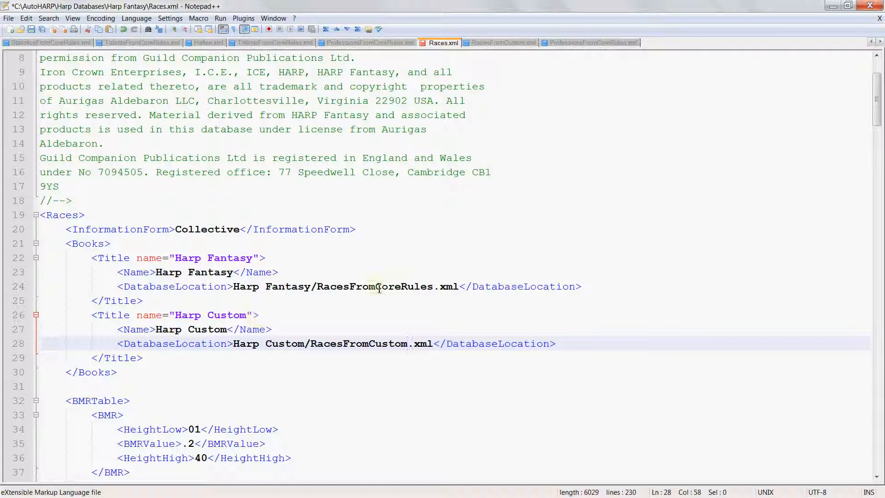
pyautogui.hotkey('ctrl', 's')
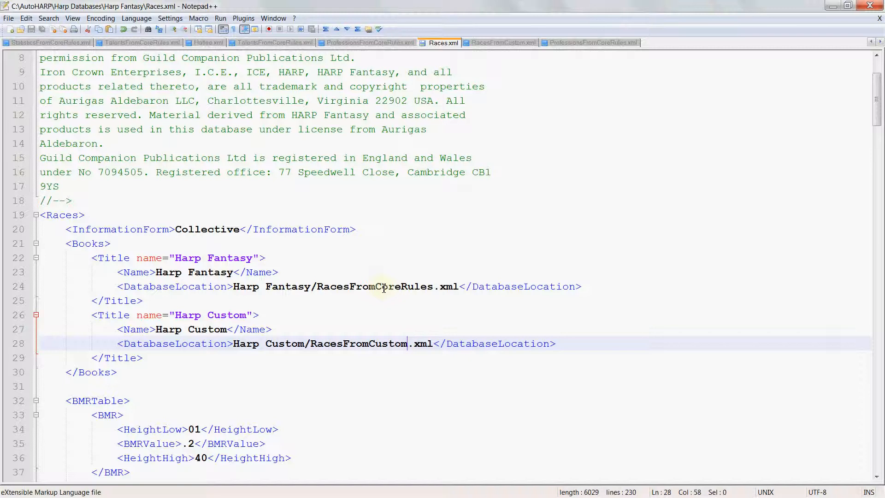
pyautogui.click(370, 287)
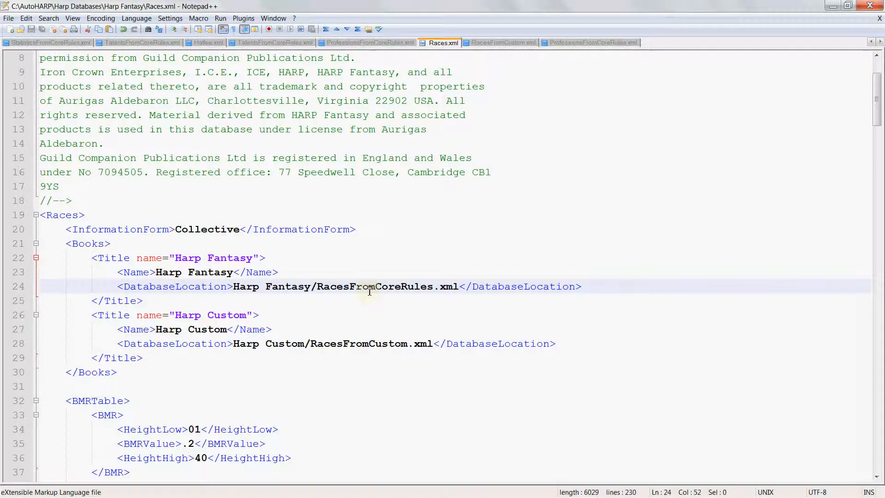
pyautogui.doubleClick(355, 345)
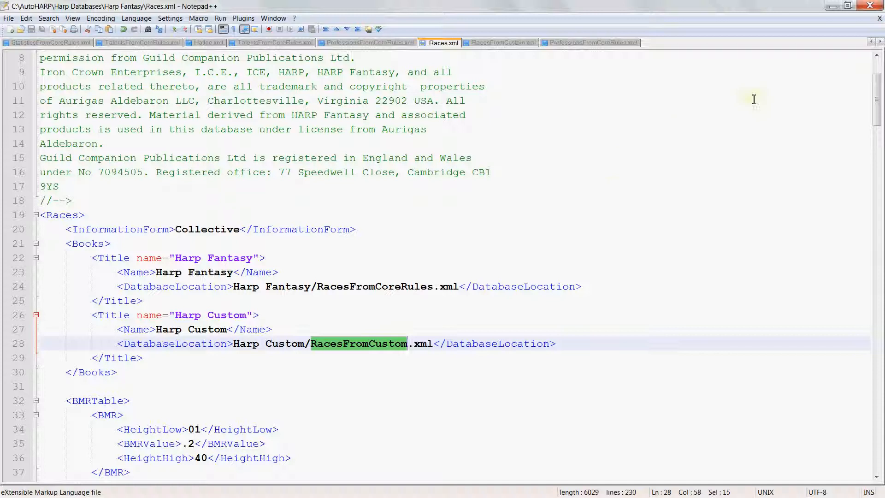
pyautogui.click(867, 7)
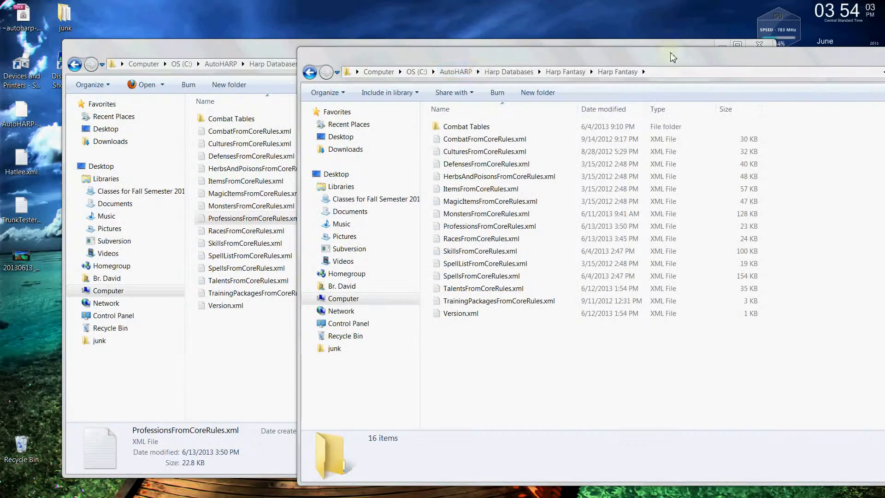
# In Windows Explorer, move the Harp Custom folder out of Harp Fantasy to the desktop and back again
pyautogui.click(507, 72)
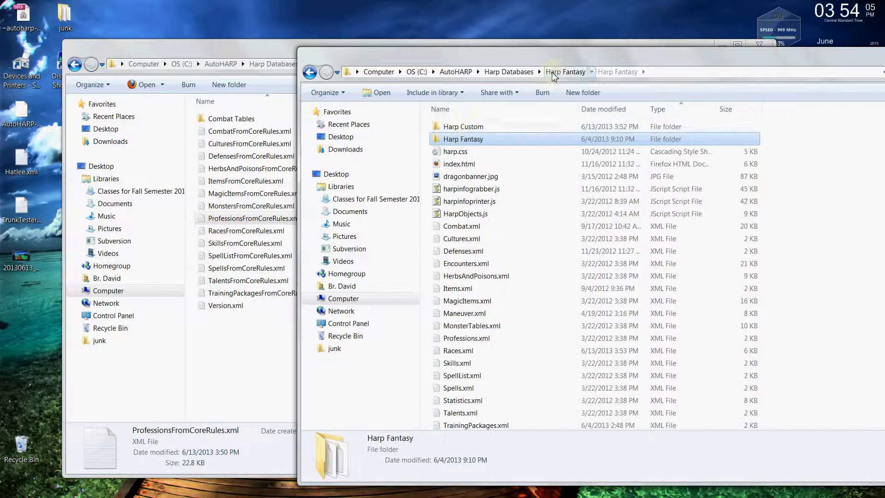
pyautogui.click(467, 128)
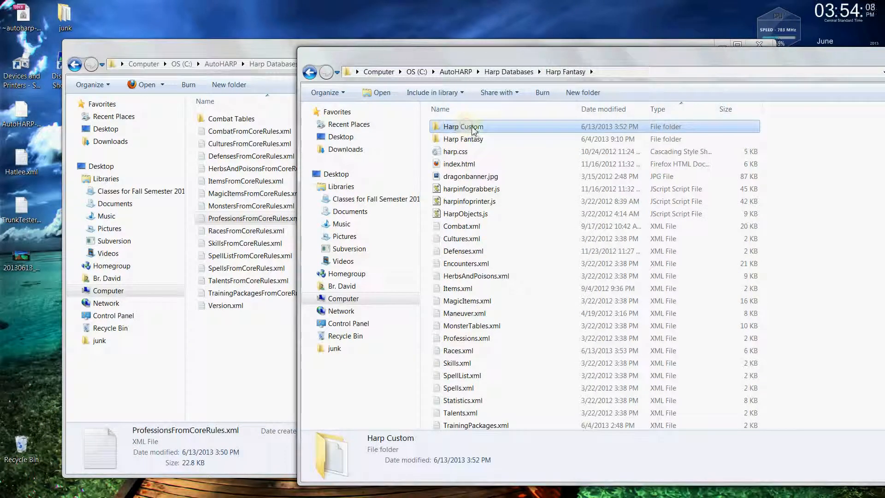
pyautogui.moveTo(474, 131); pyautogui.dragTo(30, 331)
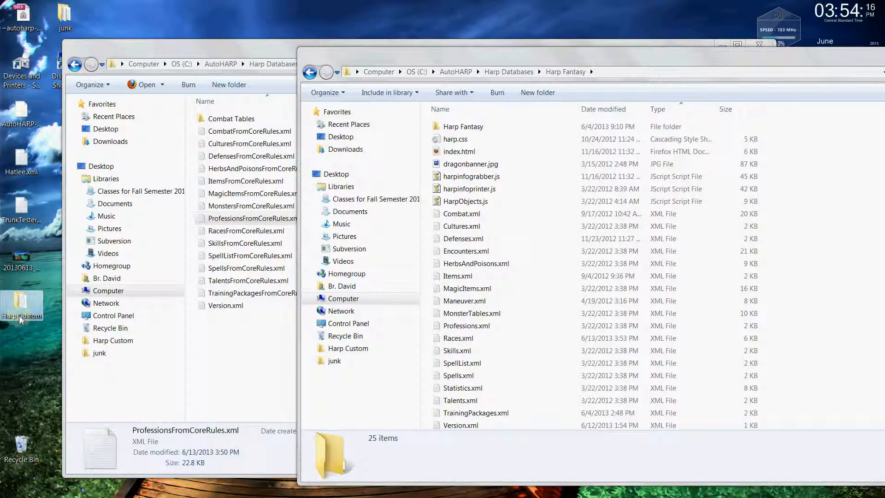
pyautogui.moveTo(20, 316); pyautogui.dragTo(542, 138)
pyautogui.moveTo(543, 139); pyautogui.dragTo(542, 137)
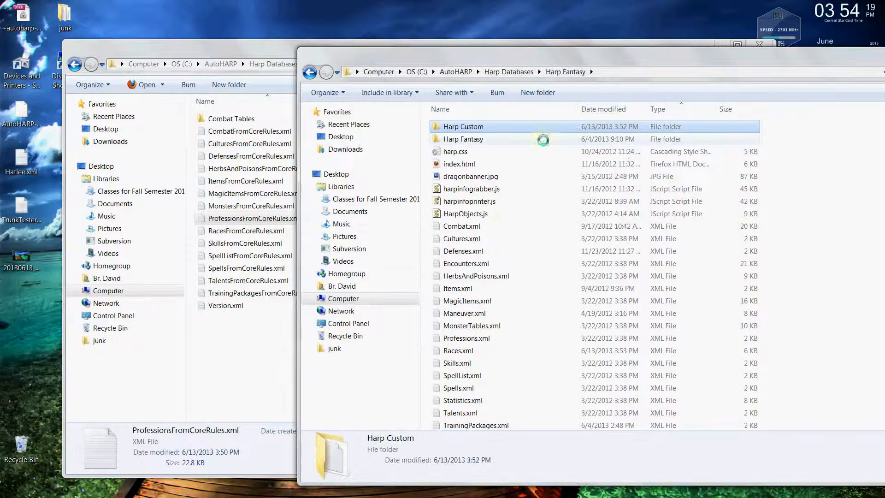
# Open Races.xml in Notepad++ to examine the Harp Custom title entry, and close the editor
pyautogui.click(461, 351)
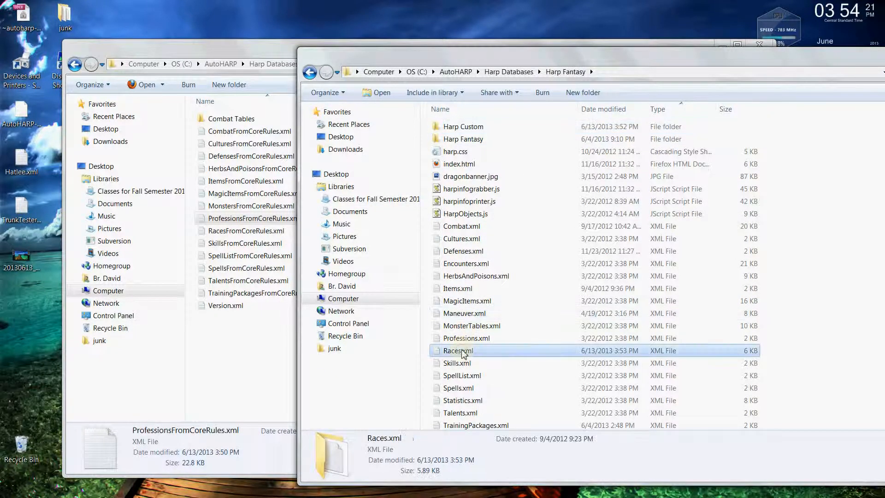
pyautogui.rightClick(463, 353)
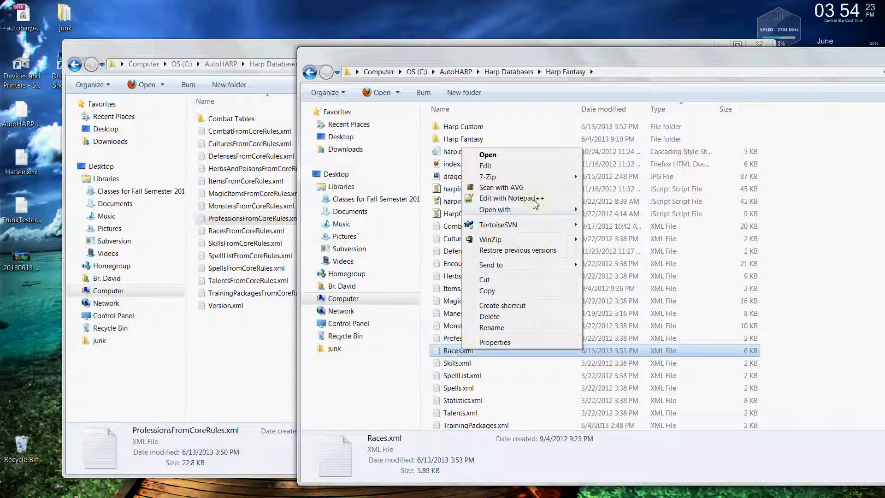
pyautogui.moveTo(543, 212)
pyautogui.click(518, 200)
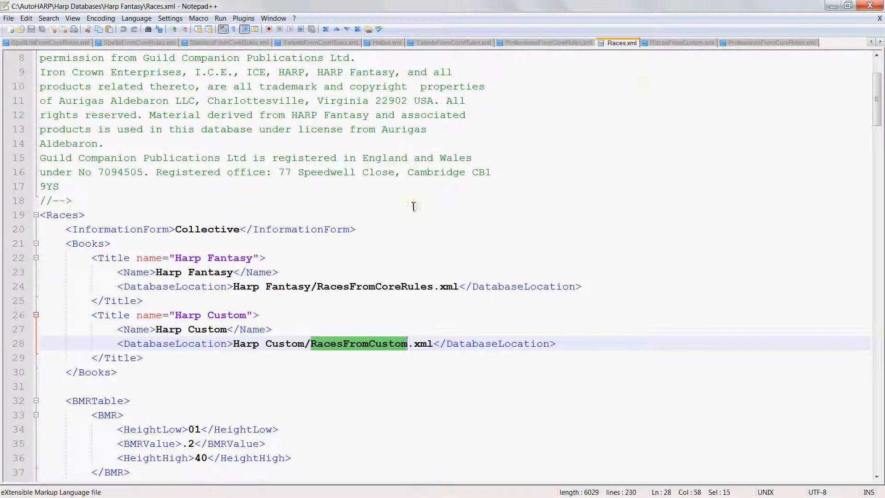
pyautogui.click(869, 6)
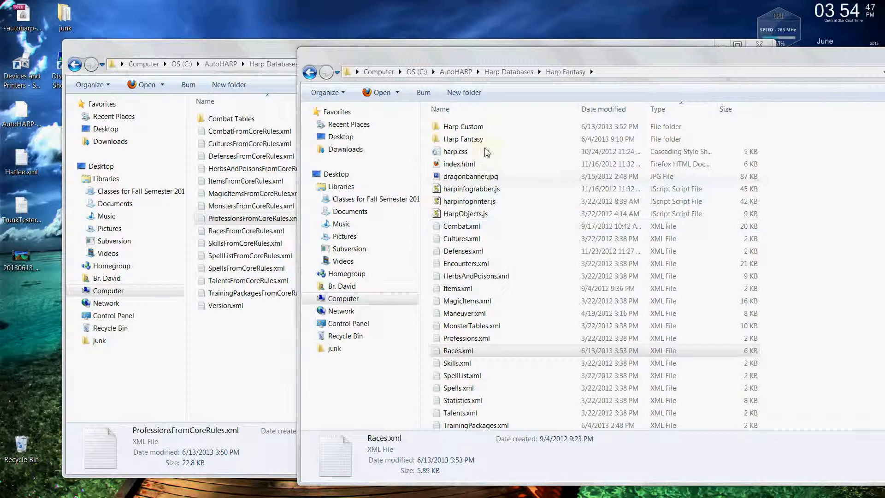
# Open RacesFromCoreRules.xml from the inner Harp Fantasy folder in Notepad++ and go to the Orc race entry
pyautogui.click(486, 129)
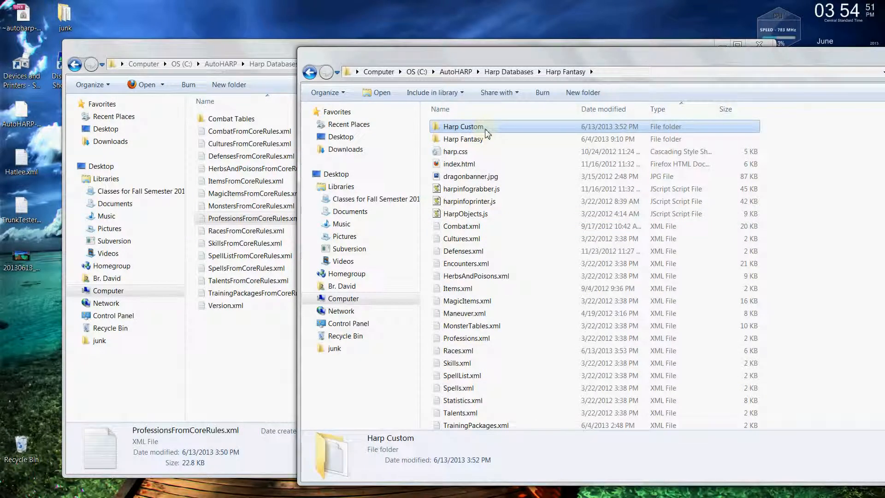
pyautogui.doubleClick(482, 139)
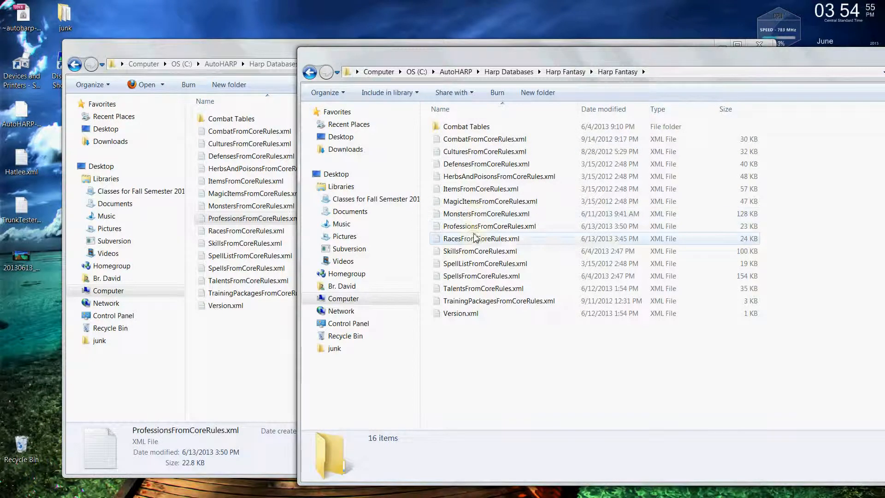
pyautogui.click(476, 238)
pyautogui.rightClick(476, 238)
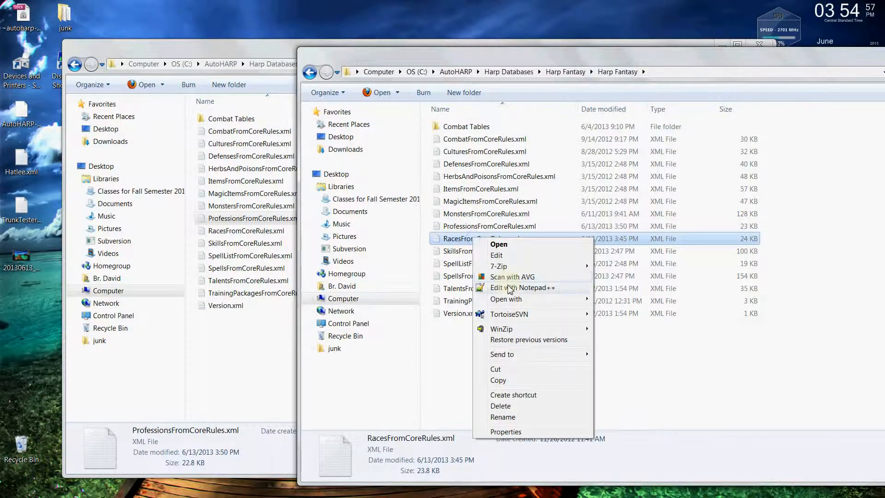
pyautogui.click(509, 288)
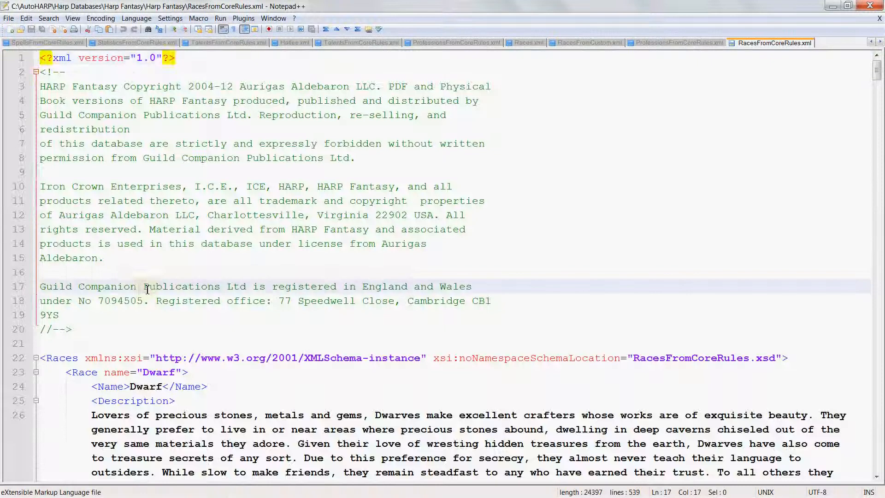
pyautogui.press('pagedown')
pyautogui.press('pagedown')
pyautogui.press('pagedown')
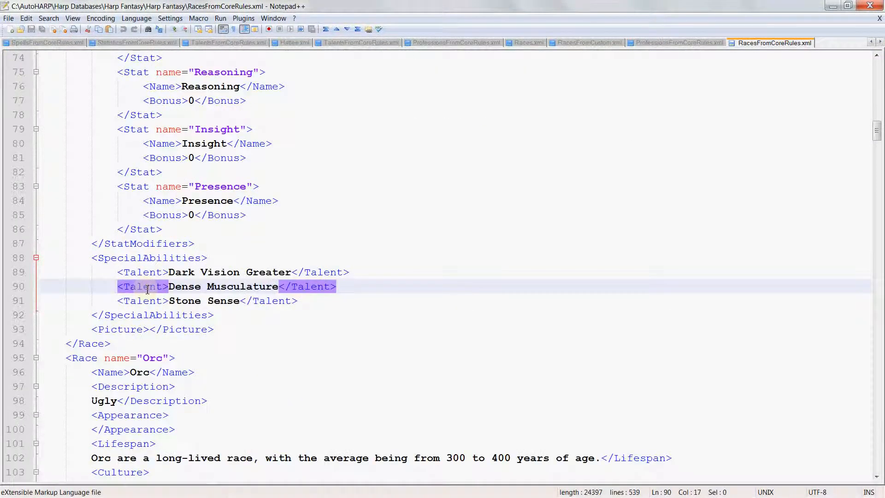
pyautogui.click(43, 357)
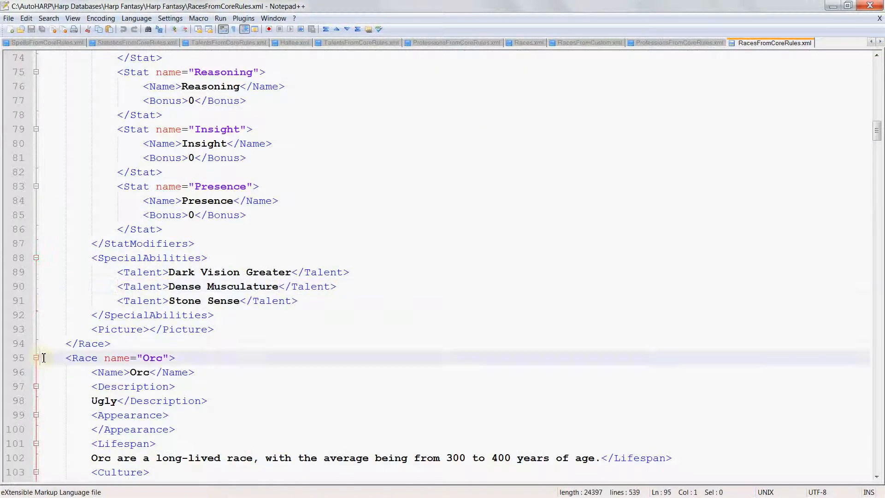
pyautogui.hotkey('shift', 'Down')
pyautogui.hotkey('shift', 'Down')
pyautogui.hotkey('shift', 'End')
pyautogui.hotkey('ctrl', 'shift', 'Down')
pyautogui.hotkey('ctrl', 'shift', 'Down')
pyautogui.hotkey('ctrl', 'shift', 'Down')
pyautogui.hotkey('ctrl', 'z')
pyautogui.hotkey('ctrl', 'z')
pyautogui.hotkey('ctrl', 'z')
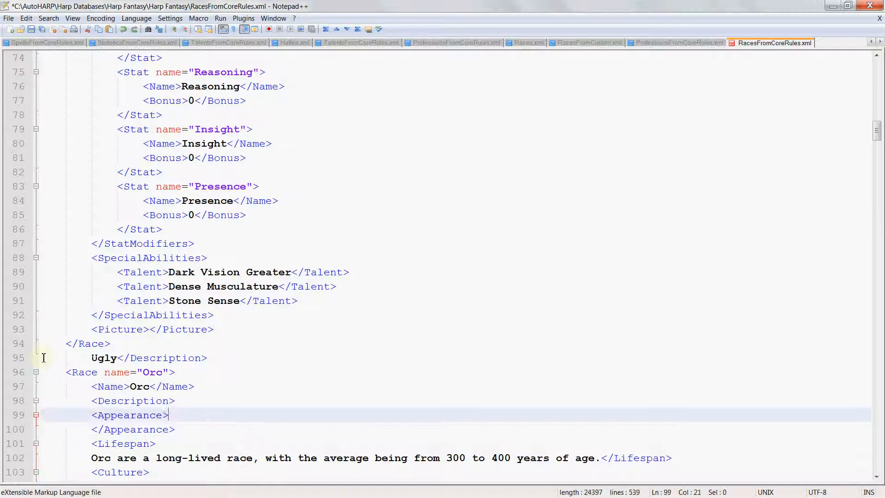
pyautogui.press('Up')
pyautogui.press('Up')
pyautogui.press('Up')
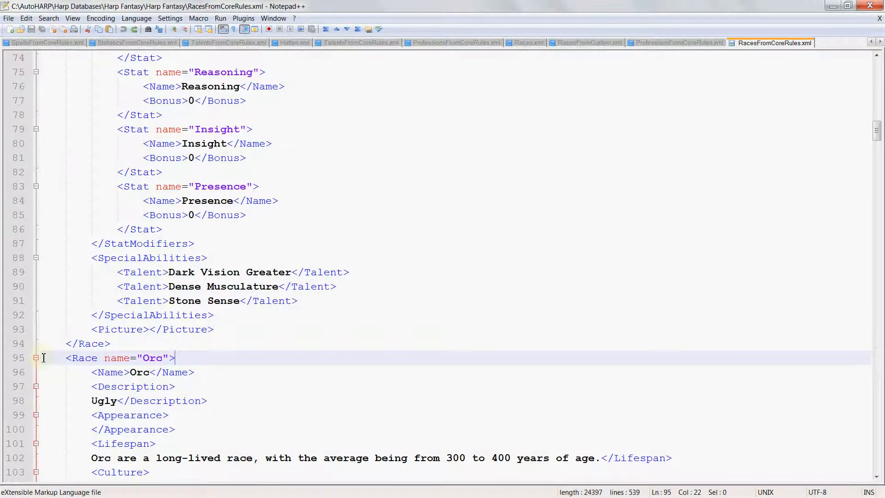
# Delete the whole Orc race entry from RacesFromCoreRules.xml, from its opening Race tag through its closing tag before Elf
pyautogui.press('Home')
pyautogui.press('Down')
pyautogui.press('Left')
pyautogui.press('Up')
pyautogui.press('Left')
pyautogui.press('Home')
pyautogui.hotkey('shift', 'Down')
pyautogui.hotkey('shift', 'Down')
pyautogui.hotkey('shift', 'Down')
pyautogui.hotkey('shift', 'Down')
pyautogui.hotkey('shift', 'Down')
pyautogui.hotkey('shift', 'Down')
pyautogui.hotkey('shift', 'Down')
pyautogui.hotkey('shift', 'Down')
pyautogui.hotkey('shift', 'Down')
pyautogui.hotkey('shift', 'Down')
pyautogui.hotkey('shift', 'Down')
pyautogui.hotkey('shift', 'Down')
pyautogui.hotkey('shift', 'Down')
pyautogui.hotkey('shift', 'Down')
pyautogui.hotkey('shift', 'Down')
pyautogui.hotkey('shift', 'Down')
pyautogui.hotkey('shift', 'Down')
pyautogui.hotkey('shift', 'Down')
pyautogui.hotkey('shift', 'Down')
pyautogui.hotkey('shift', 'Down')
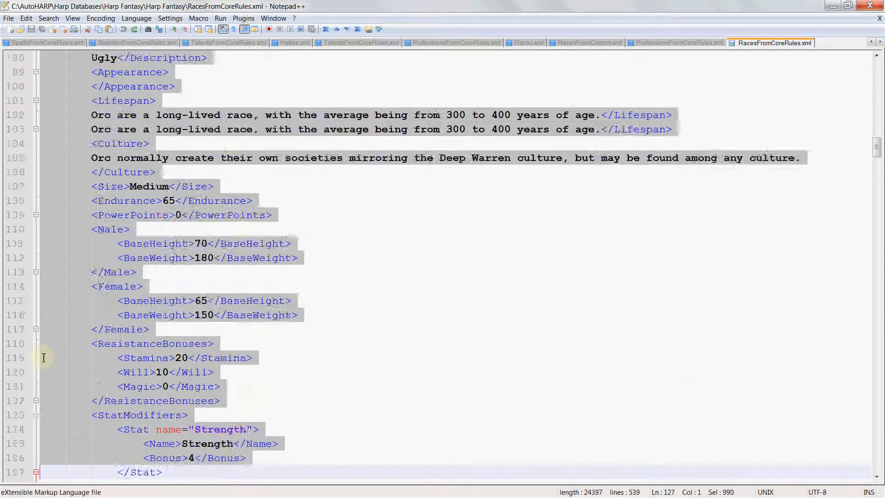
pyautogui.hotkey('shift', 'Down')
pyautogui.hotkey('shift', 'Down')
pyautogui.hotkey('shift', 'Down')
pyautogui.hotkey('shift', 'Down')
pyautogui.hotkey('shift', 'Down')
pyautogui.hotkey('shift', 'Down')
pyautogui.hotkey('shift', 'Down')
pyautogui.hotkey('shift', 'Down')
pyautogui.hotkey('shift', 'Down')
pyautogui.hotkey('shift', 'Down')
pyautogui.hotkey('shift', 'Down')
pyautogui.hotkey('shift', 'Down')
pyautogui.hotkey('shift', 'Down')
pyautogui.hotkey('shift', 'Down')
pyautogui.hotkey('shift', 'Down')
pyautogui.hotkey('shift', 'Down')
pyautogui.hotkey('shift', 'Down')
pyautogui.hotkey('shift', 'Down')
pyautogui.hotkey('shift', 'Down')
pyautogui.hotkey('shift', 'Down')
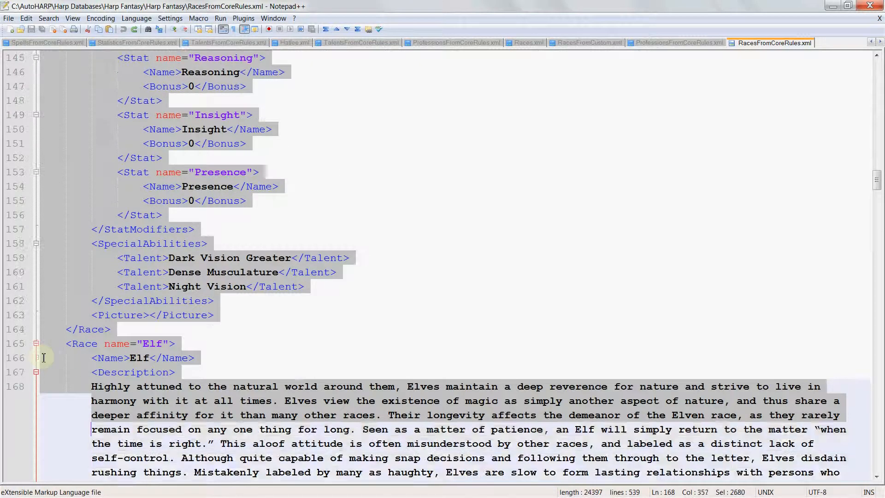
pyautogui.hotkey('shift', 'Up')
pyautogui.hotkey('shift', 'Up')
pyautogui.hotkey('shift', 'Up')
pyautogui.hotkey('shift', 'Up')
pyautogui.hotkey('shift', 'Up')
pyautogui.hotkey('shift', 'Up')
pyautogui.press('Delete')
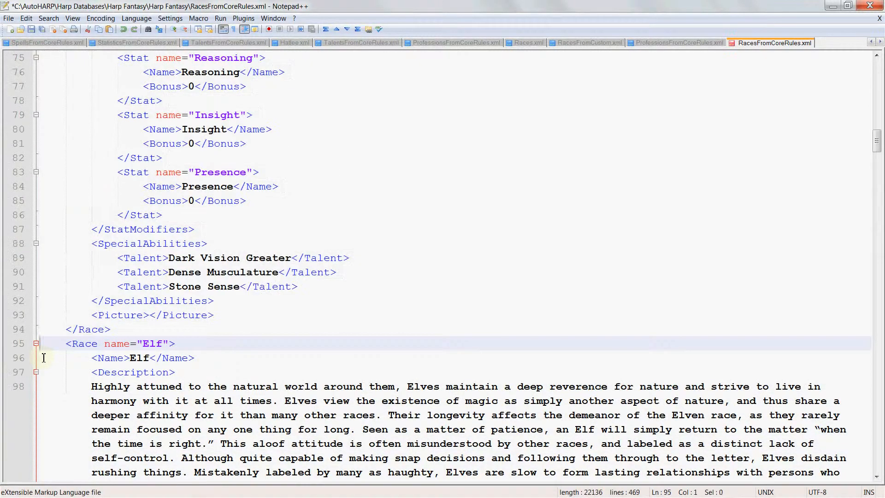
# Save RacesFromCoreRules.xml from the start of the file and close the editor
pyautogui.press('pageup')
pyautogui.press('pageup')
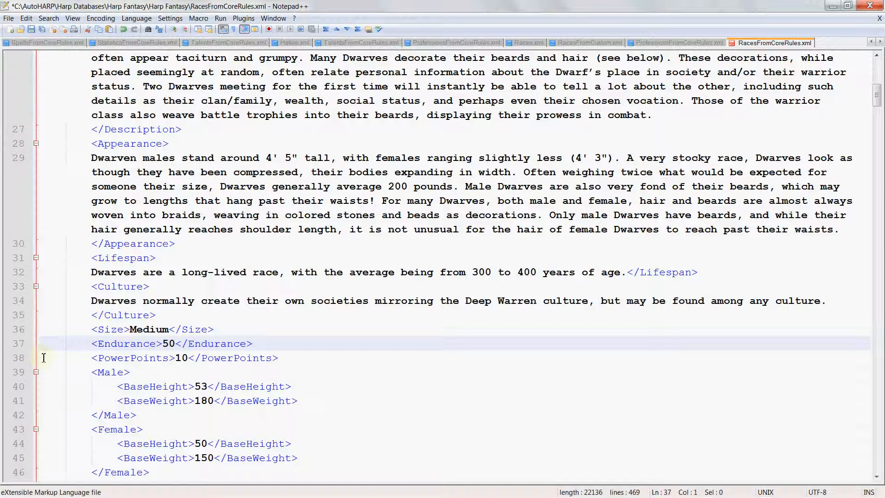
pyautogui.press('pageup')
pyautogui.press('pageup')
pyautogui.hotkey('ctrl', 's')
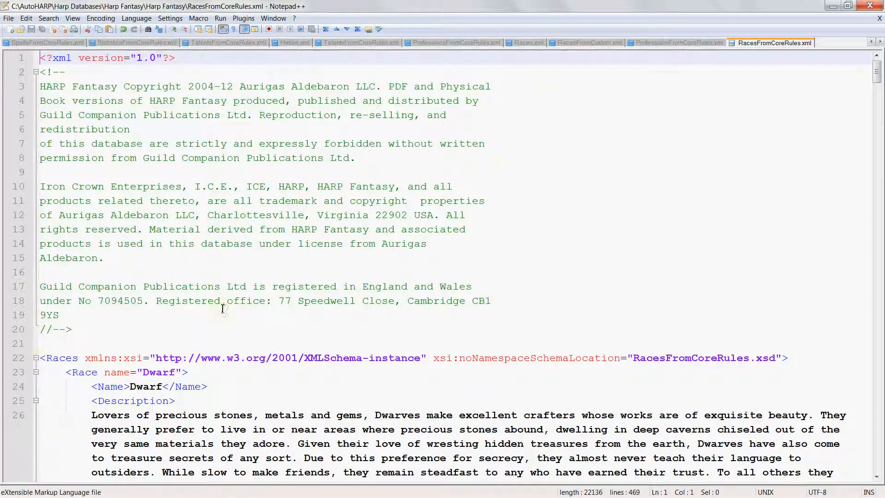
pyautogui.click(870, 6)
# In AutoHARP, start a new Harp Fantasy character to examine the available races, and close the program without creating it
pyautogui.press('super')
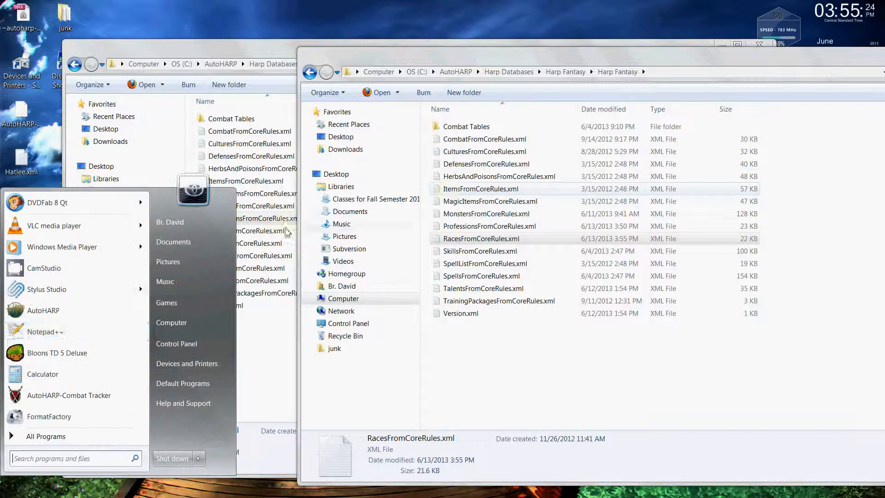
pyautogui.click(70, 310)
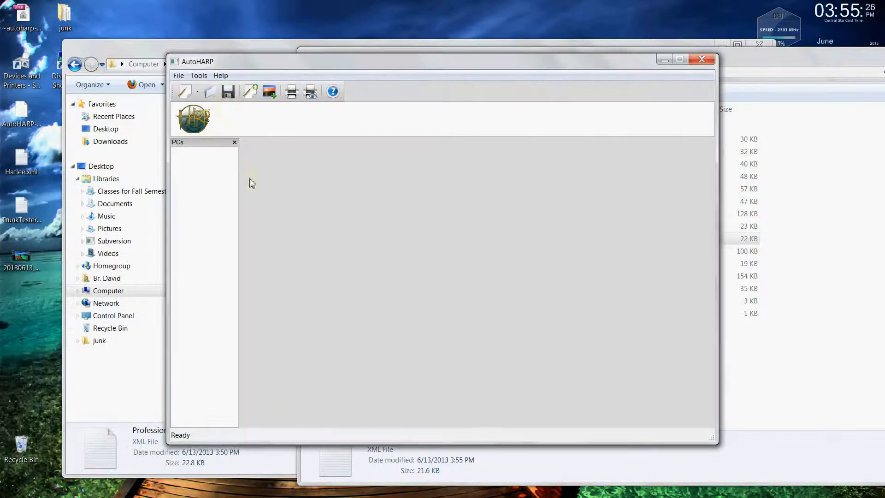
pyautogui.click(197, 91)
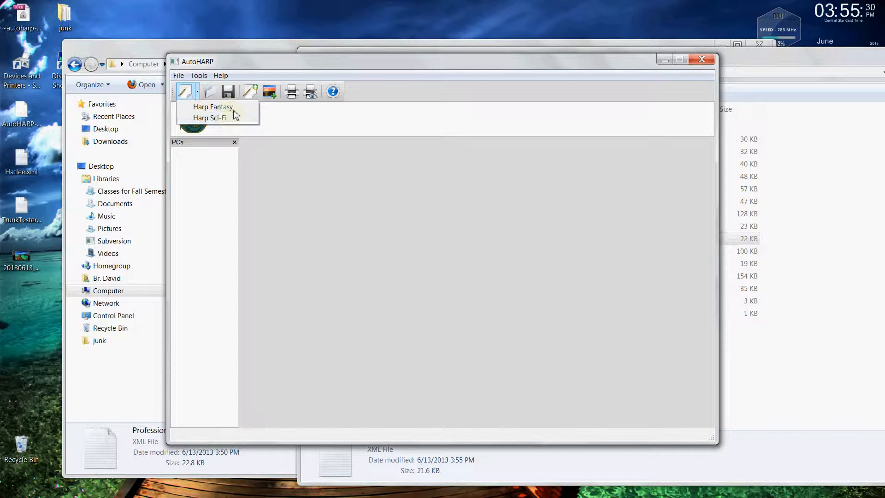
pyautogui.click(216, 107)
pyautogui.click(353, 205)
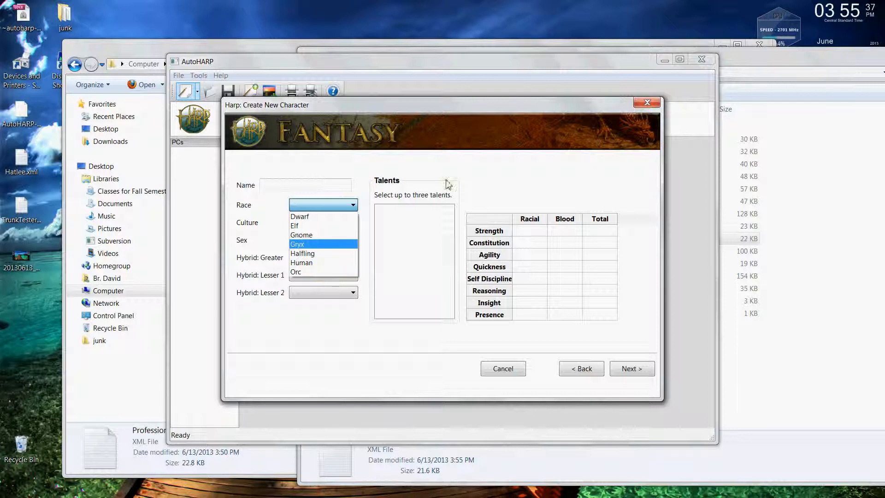
pyautogui.click(653, 105)
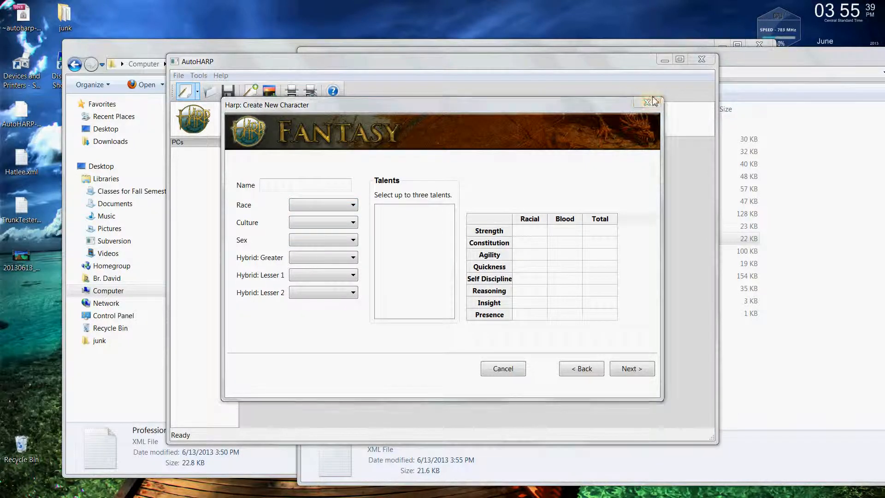
pyautogui.click(651, 101)
pyautogui.click(701, 60)
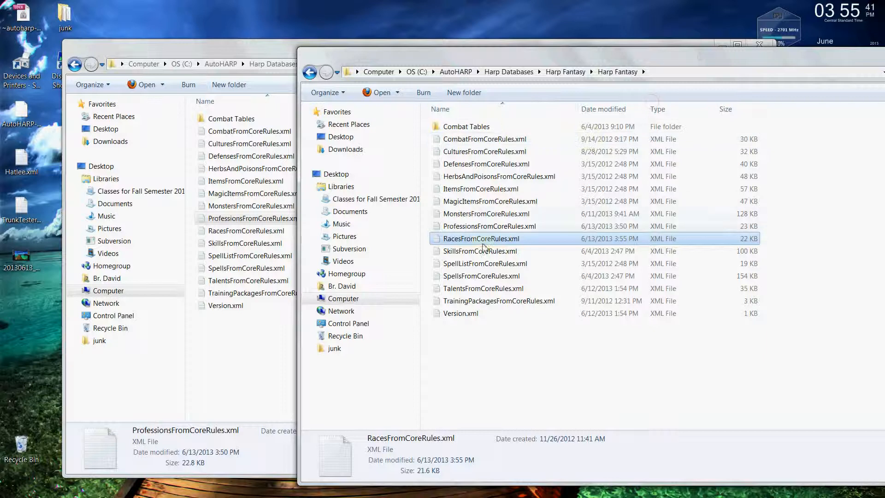
# Open Races.xml from the outer Harp Fantasy folder in Notepad++
pyautogui.click(565, 71)
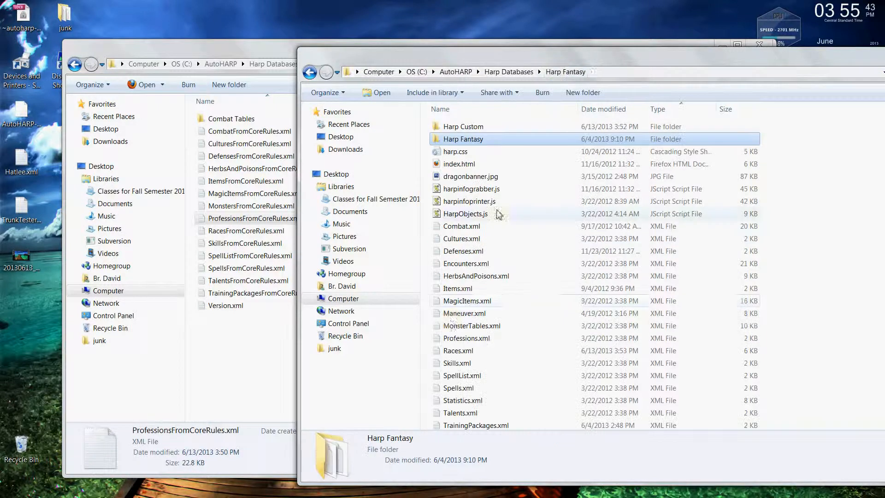
pyautogui.rightClick(454, 350)
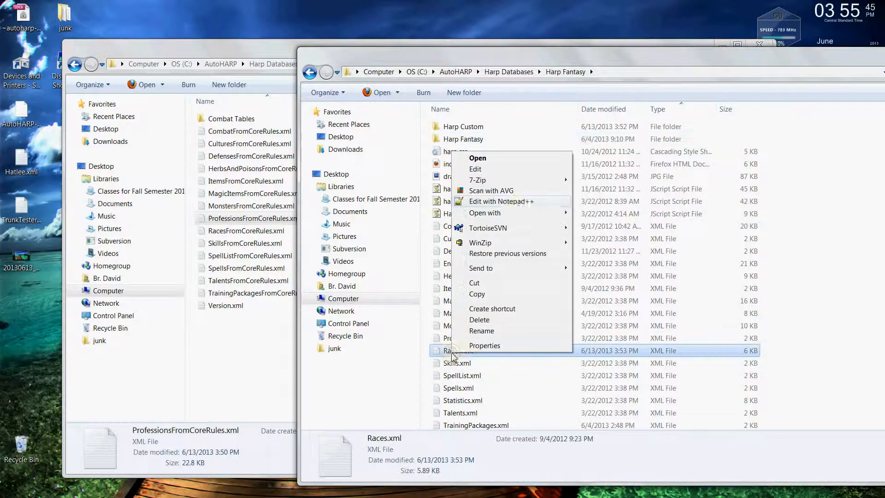
pyautogui.click(516, 202)
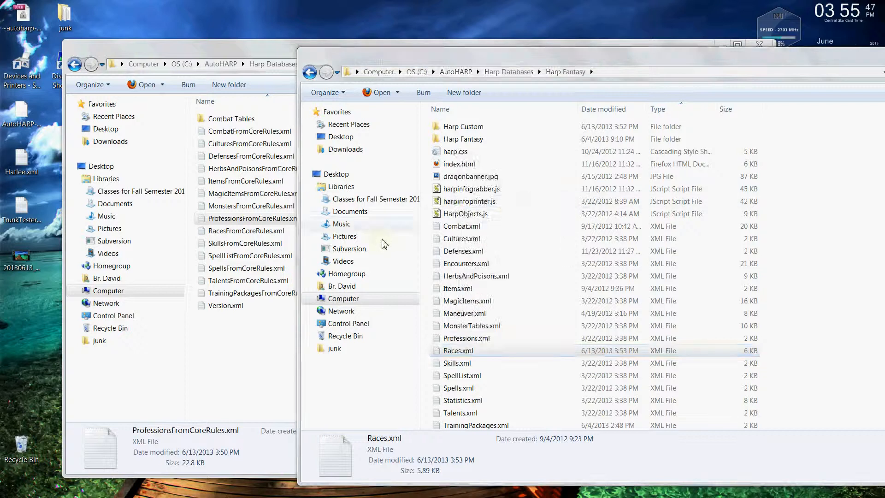
# Remove the Harp Custom Title entry from the Books section of Races.xml, save the file and close the editor
pyautogui.moveTo(148, 358); pyautogui.dragTo(43, 316)
pyautogui.press('Delete')
pyautogui.press('BackSpace')
pyautogui.hotkey('ctrl', 's')
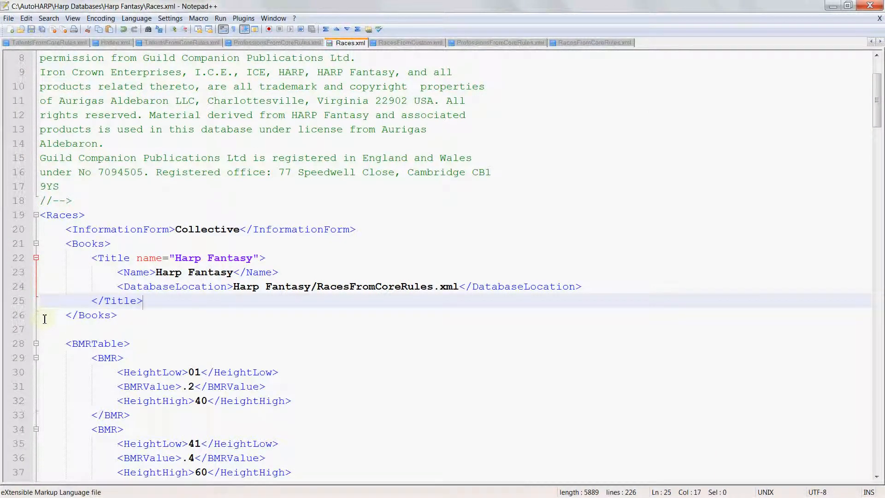
pyautogui.click(870, 6)
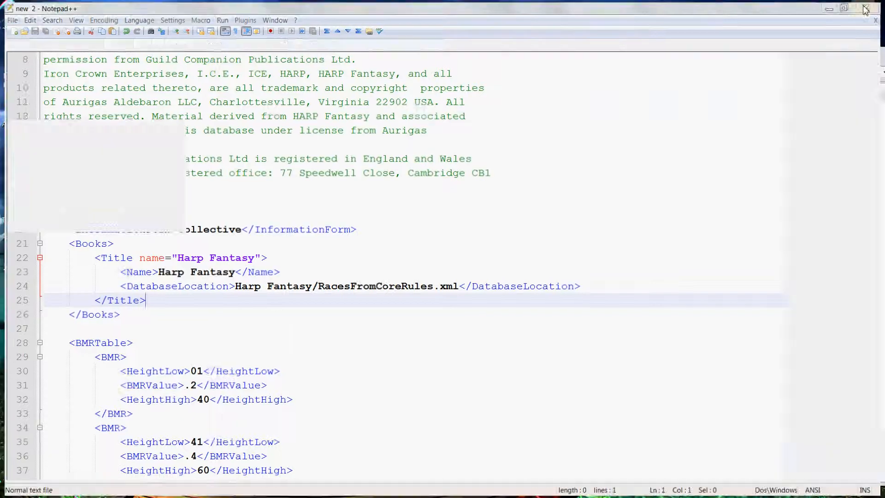
# In AutoHARP, start a new character to check which races are offered without the custom database, and close the program without creating it
pyautogui.press('super')
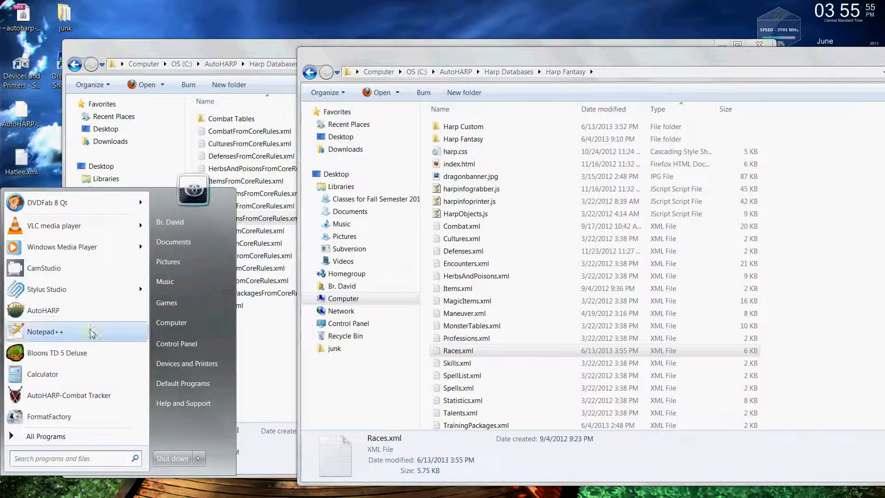
pyautogui.click(92, 318)
pyautogui.click(197, 91)
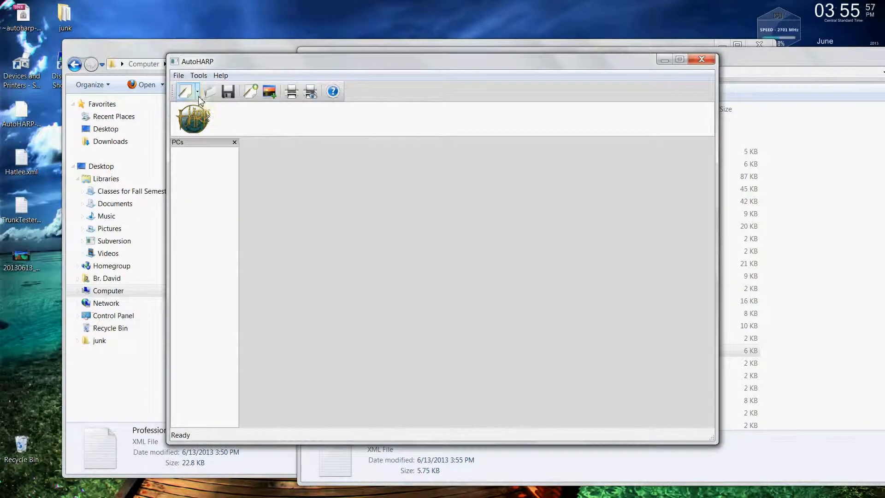
pyautogui.click(212, 107)
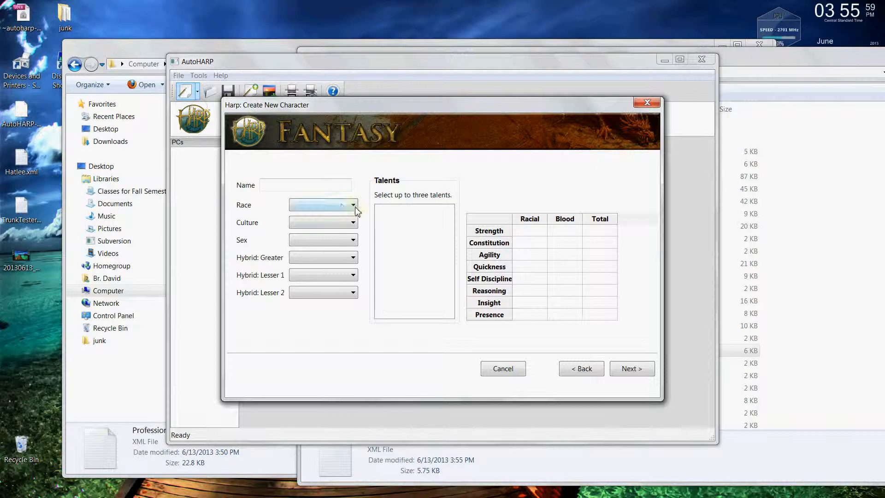
pyautogui.click(353, 207)
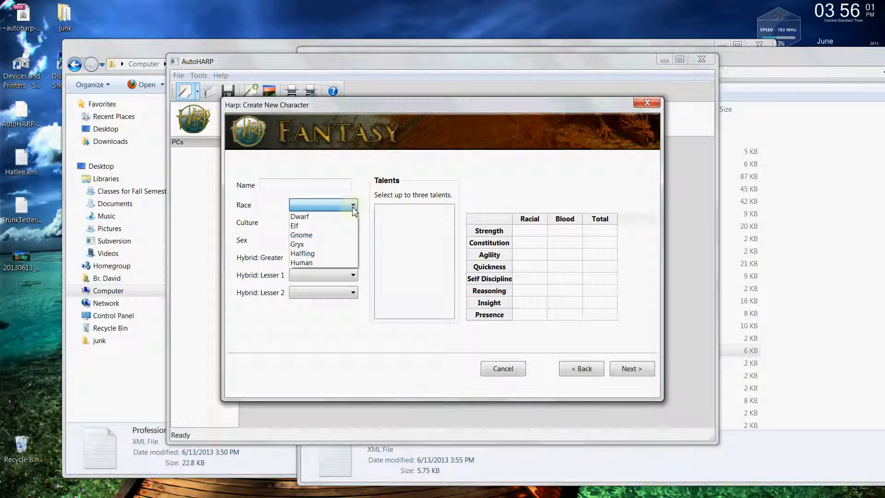
pyautogui.click(662, 92)
pyautogui.click(655, 106)
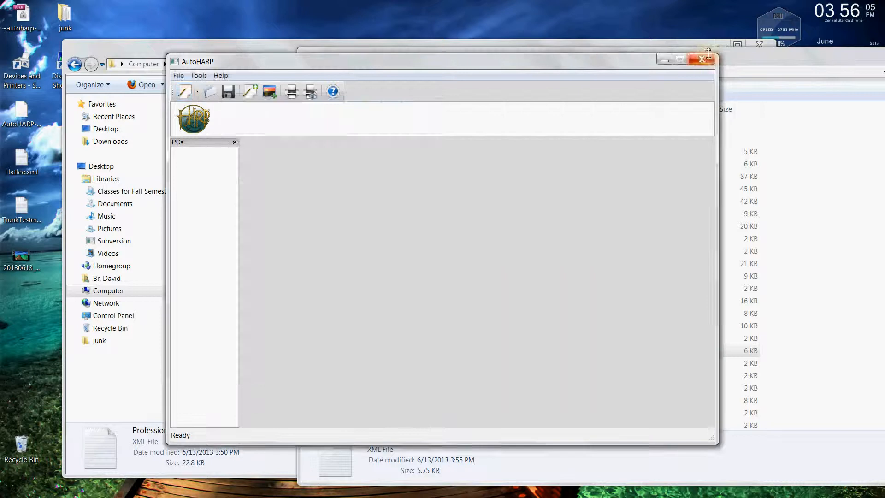
pyautogui.click(702, 60)
# Bring the Harp Fantasy folder window fully into view and examine the inner Harp Fantasy folder and its Combat Tables subfolder
pyautogui.moveTo(704, 64); pyautogui.dragTo(559, 57)
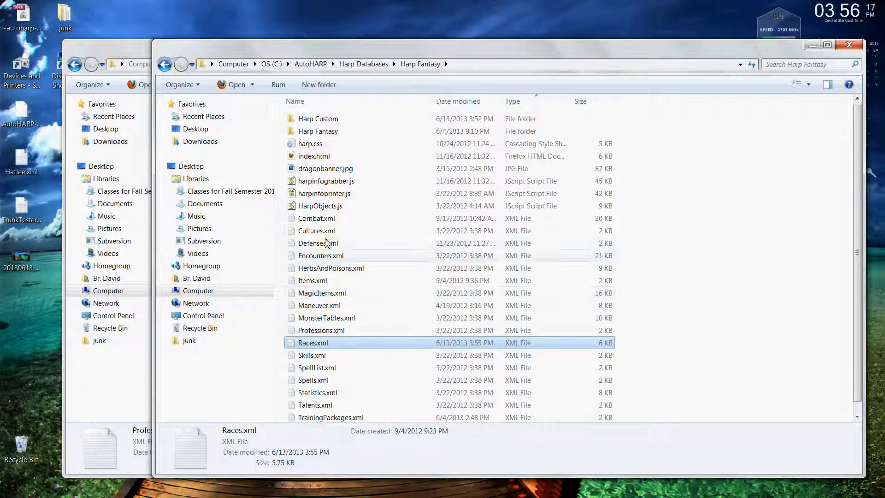
pyautogui.doubleClick(335, 134)
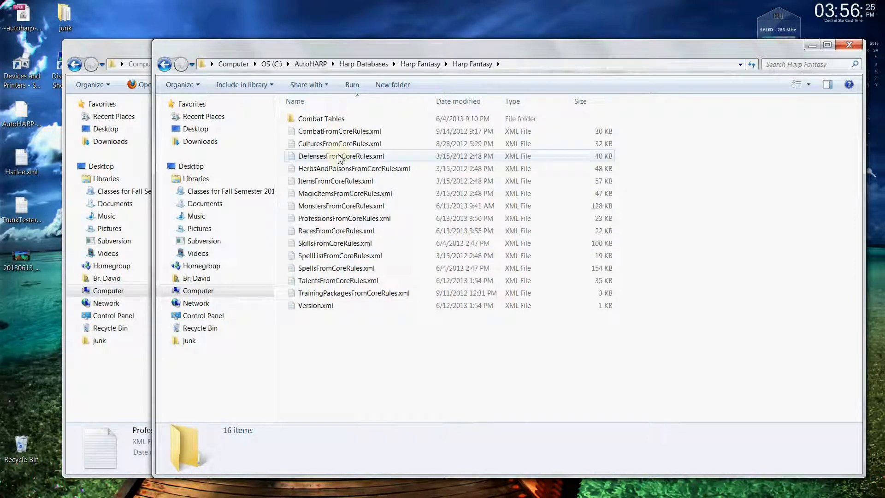
pyautogui.doubleClick(337, 120)
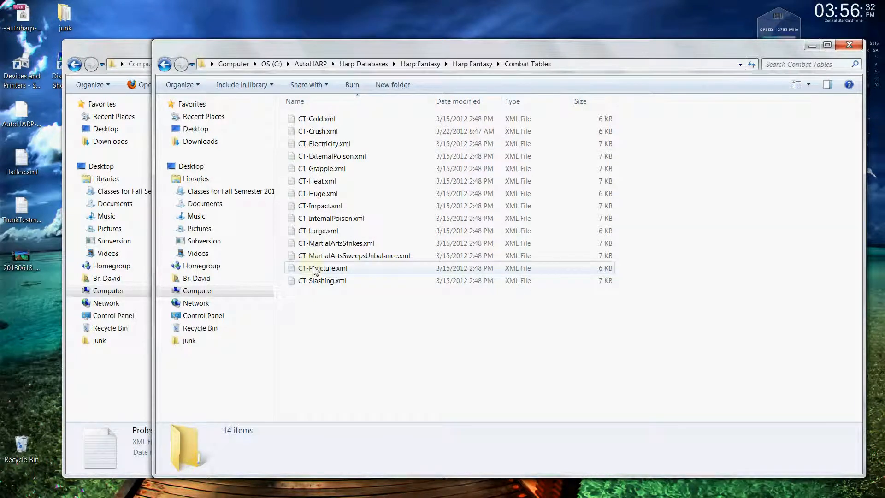
pyautogui.click(165, 64)
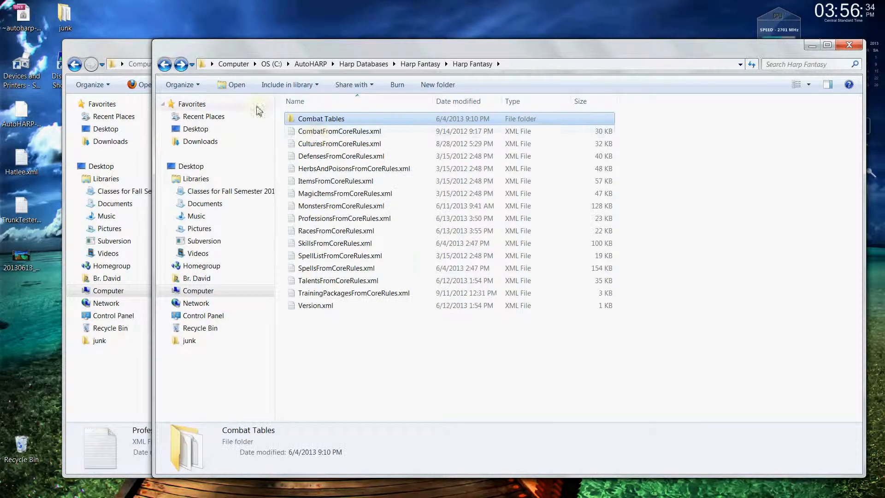